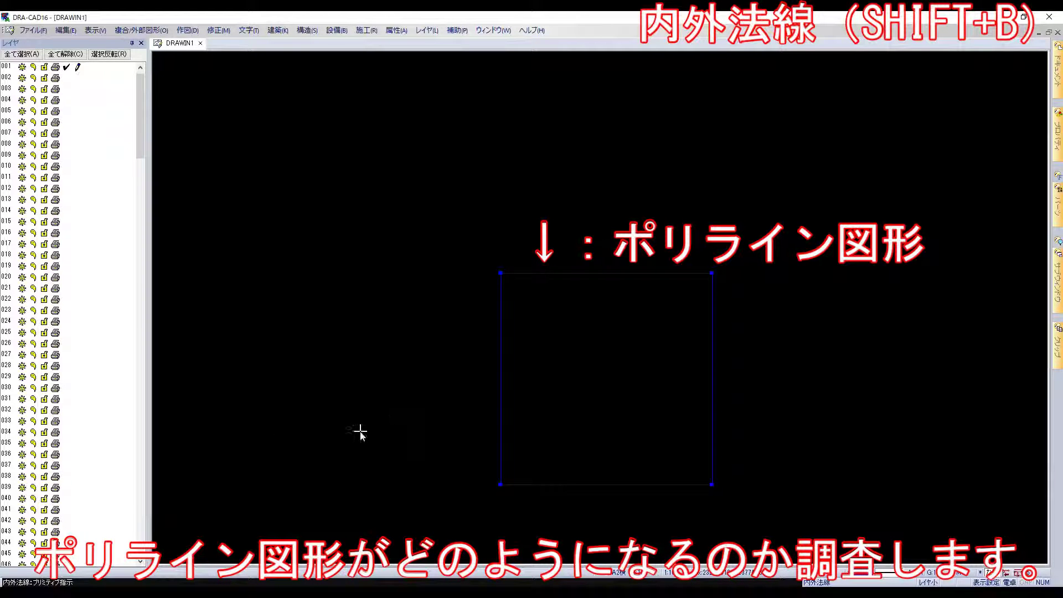
With ポリライン化 unchecked, offset the blue polyline square outward.
key("shift+b")
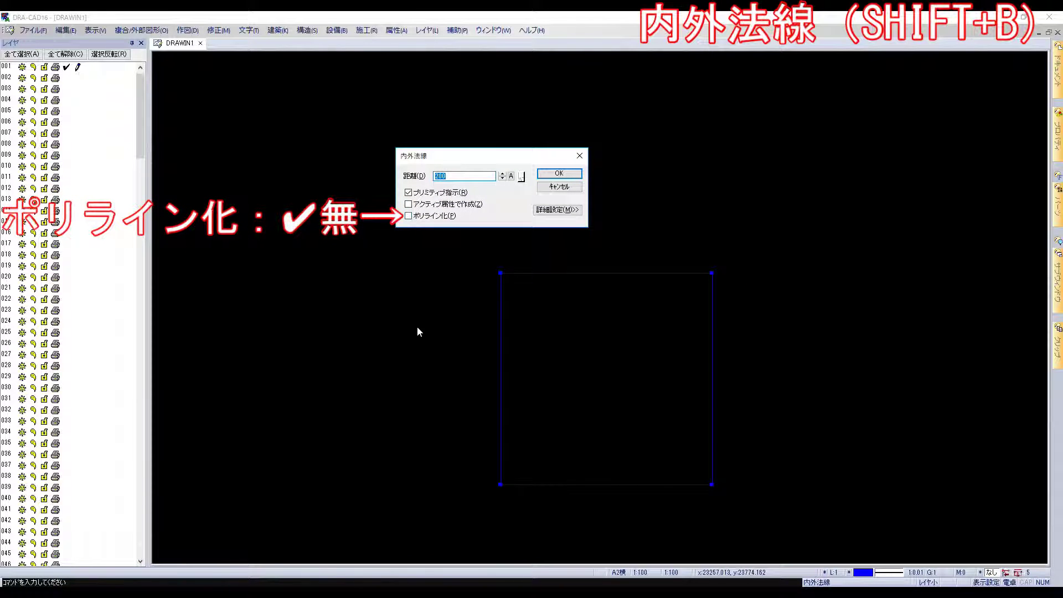
key("Return")
left_click(573, 273)
left_click(569, 213)
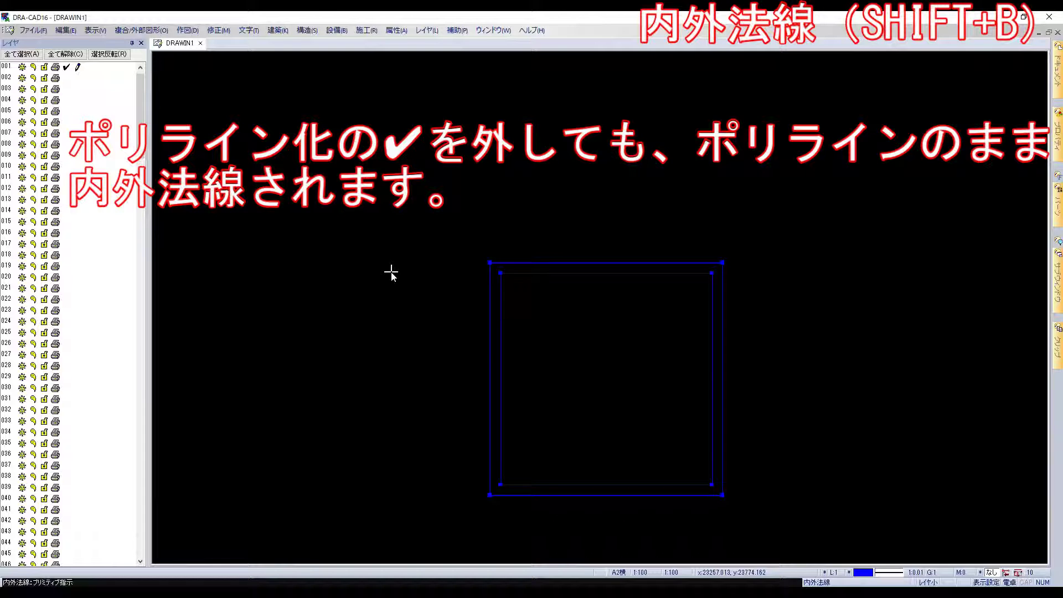
key("shift+b")
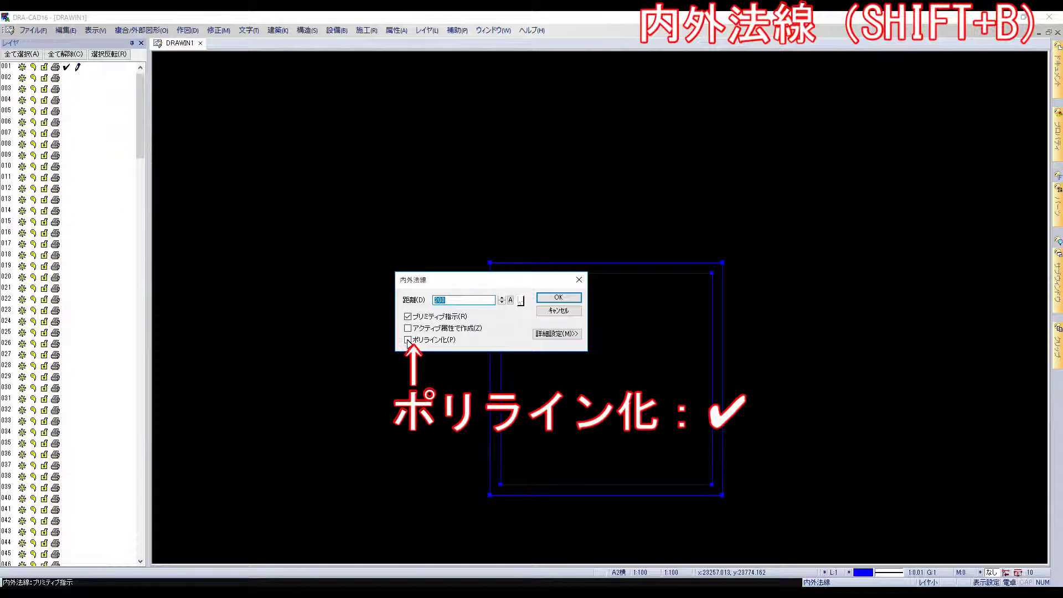
With ポリライン化 checked, add a second outward offset around the square.
left_click(420, 188)
left_click(537, 262)
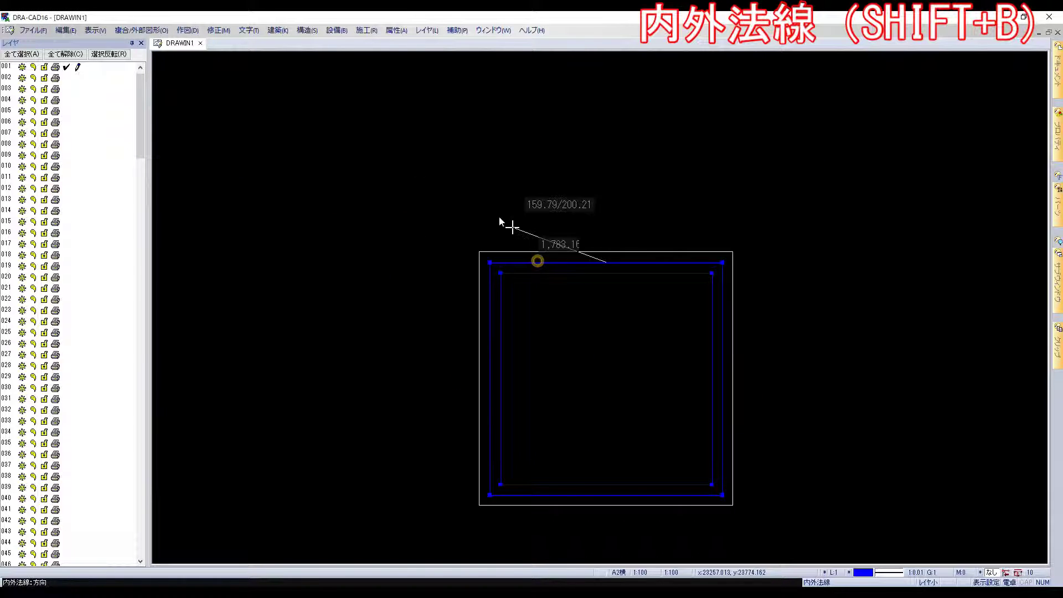
left_click(493, 212)
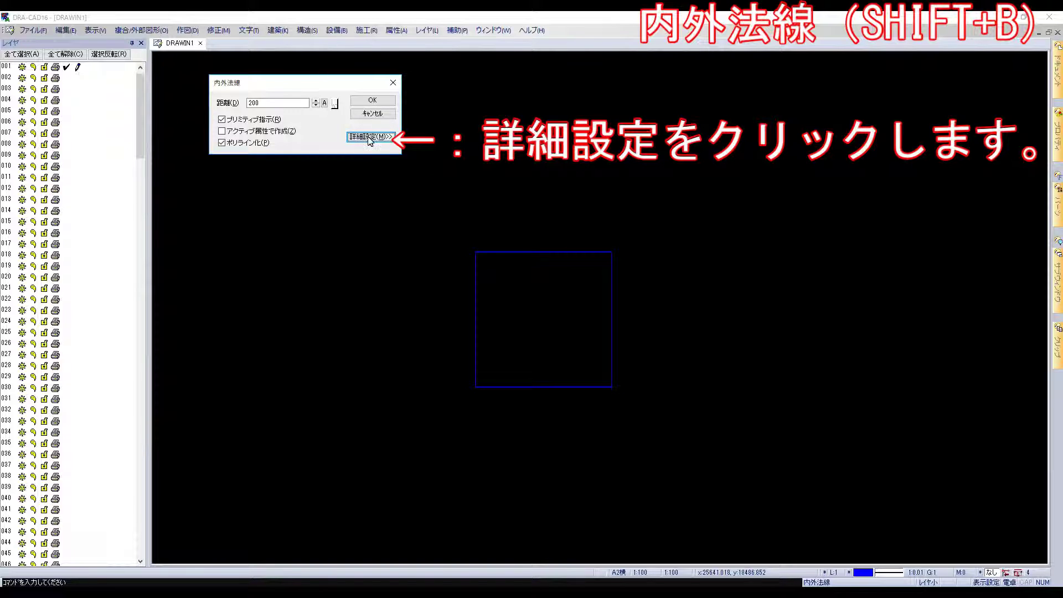
In 詳細設定, uncheck 元データを残す and offset the square, replacing the original.
left_click(369, 138)
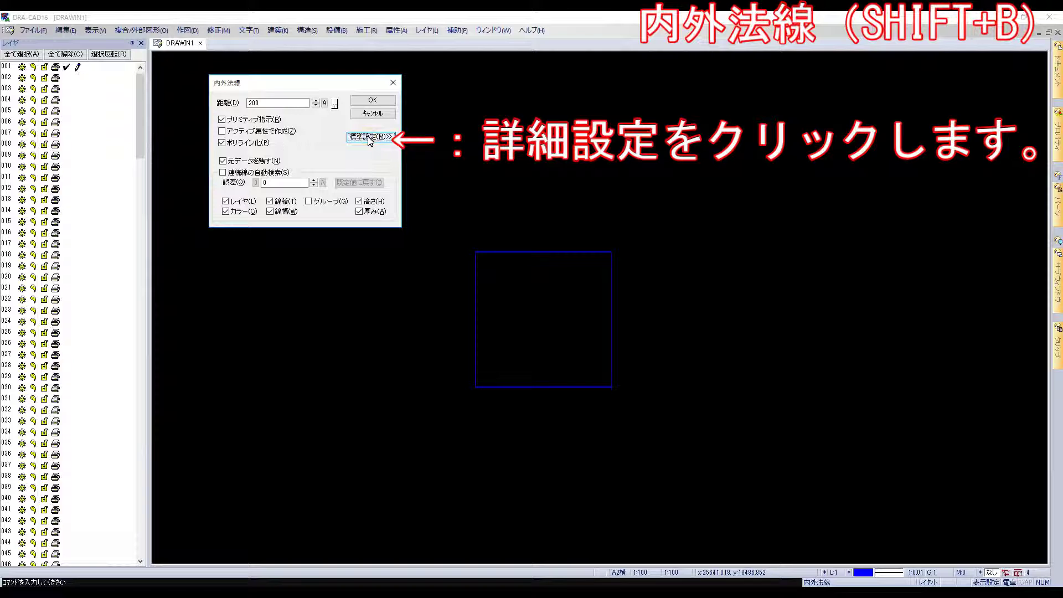
left_click(252, 162)
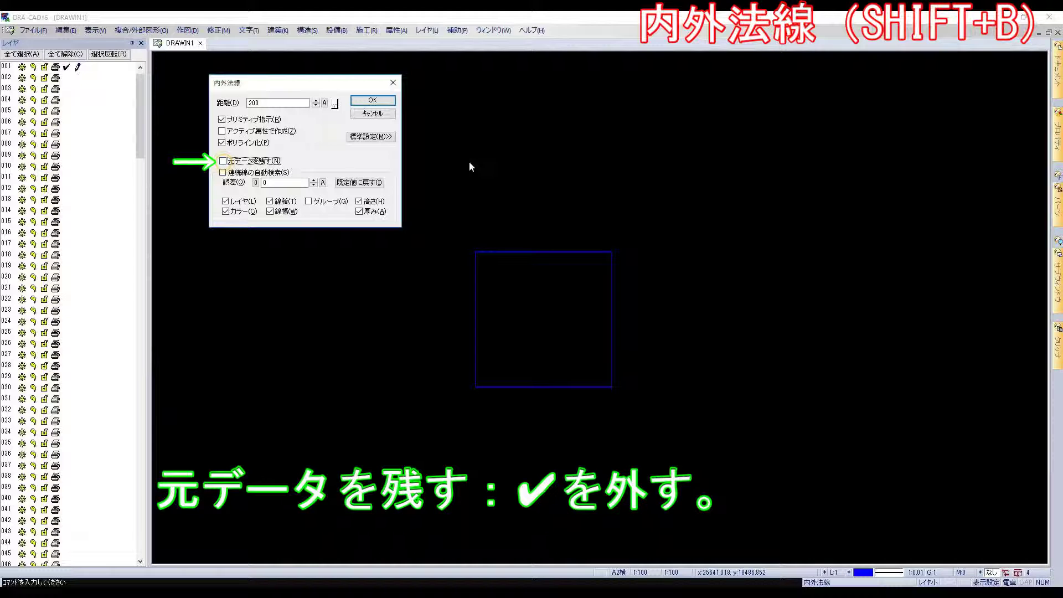
key("Return")
left_click(538, 209)
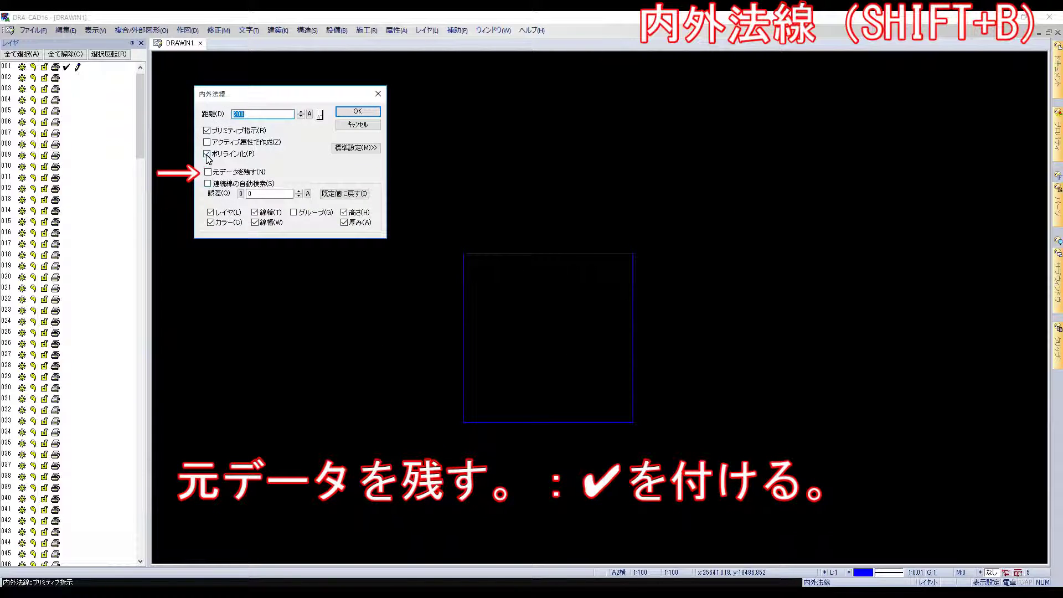
With ポリライン化 off and 元データを残す on, offset the top edge upward.
left_click(206, 154)
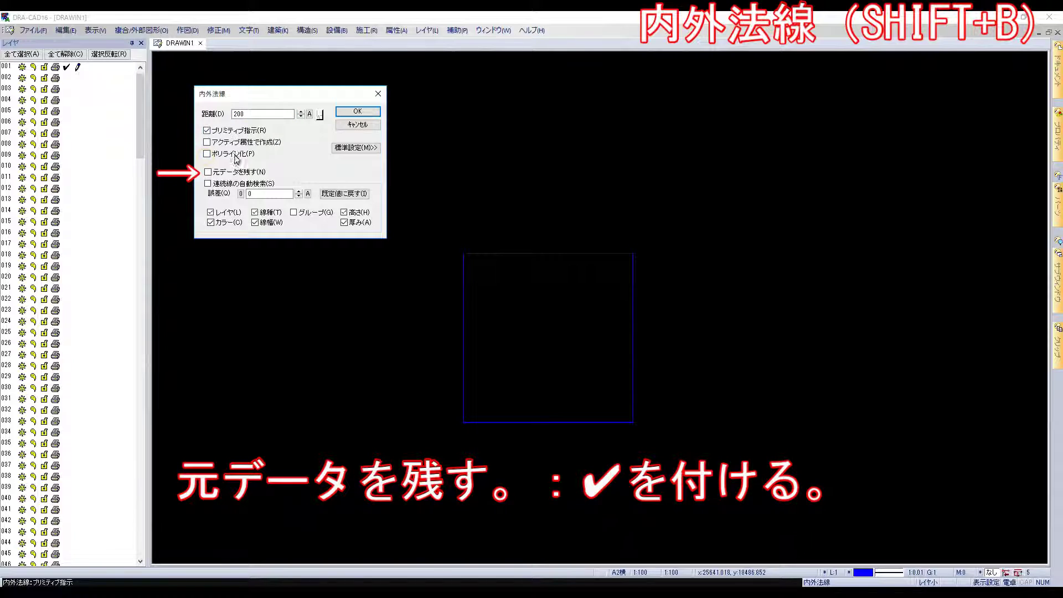
left_click(208, 172)
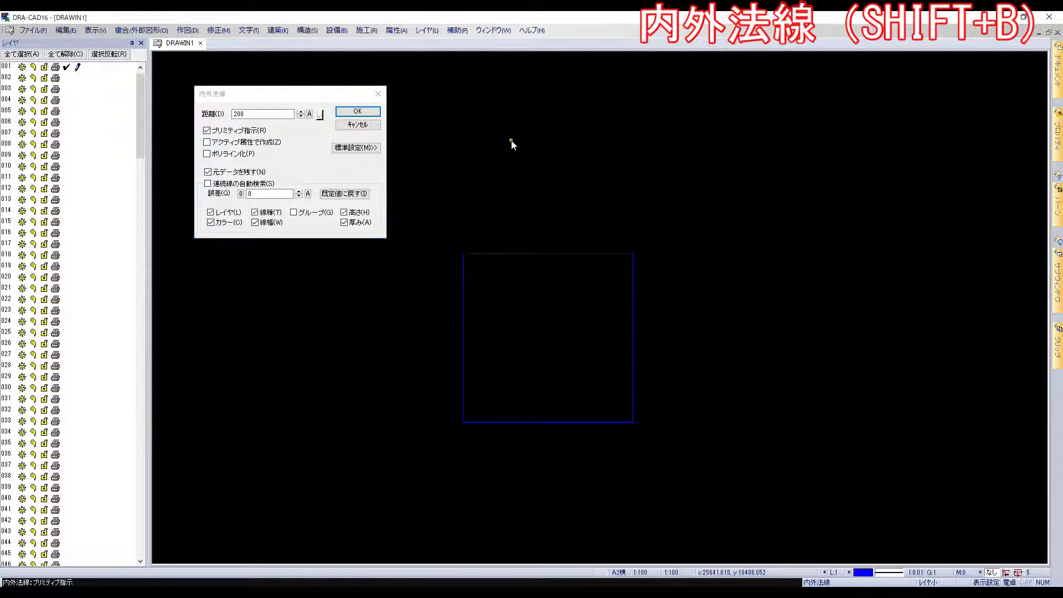
left_click(509, 140)
left_click(528, 253)
left_click(527, 206)
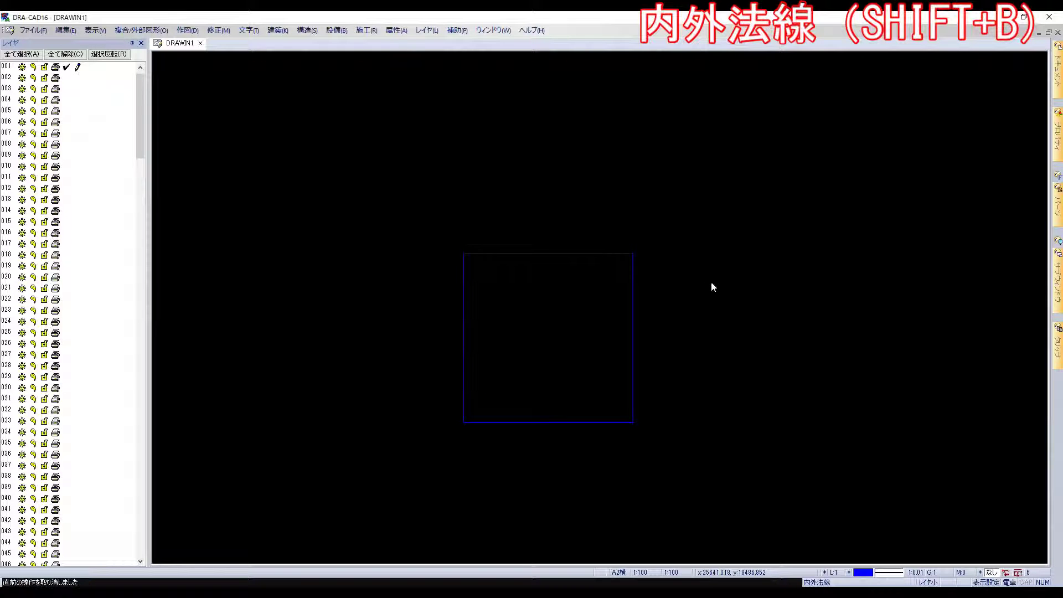
key("shift+b")
Turn on 連続線の自動検索 and offset all four sides of the square at once.
left_click(267, 238)
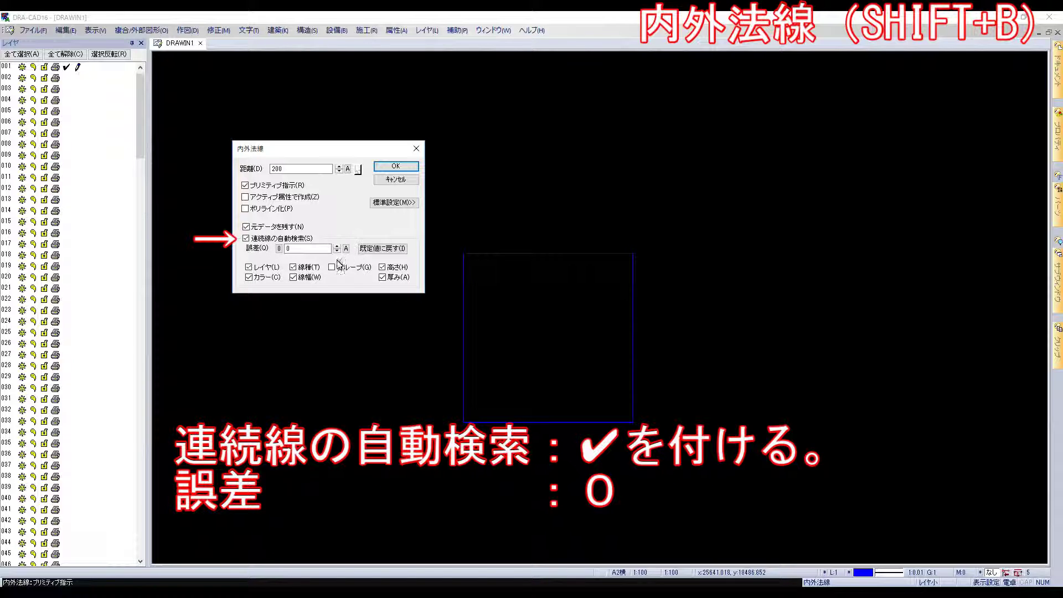
left_click(374, 350)
left_click(455, 309)
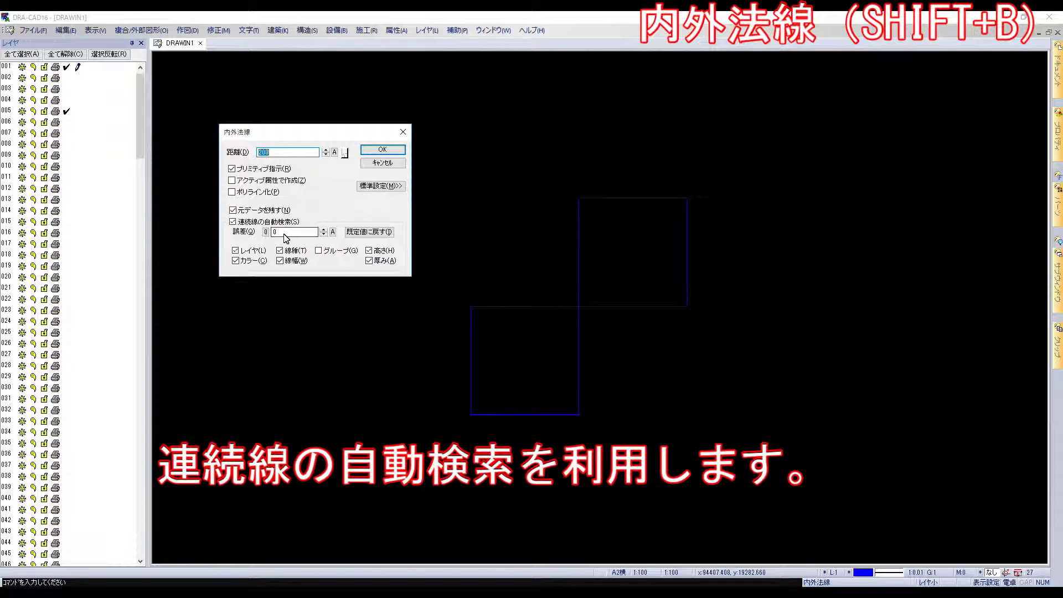
Offset both corner-touching squares together, first around them, then outward.
left_click(518, 169)
left_click(578, 225)
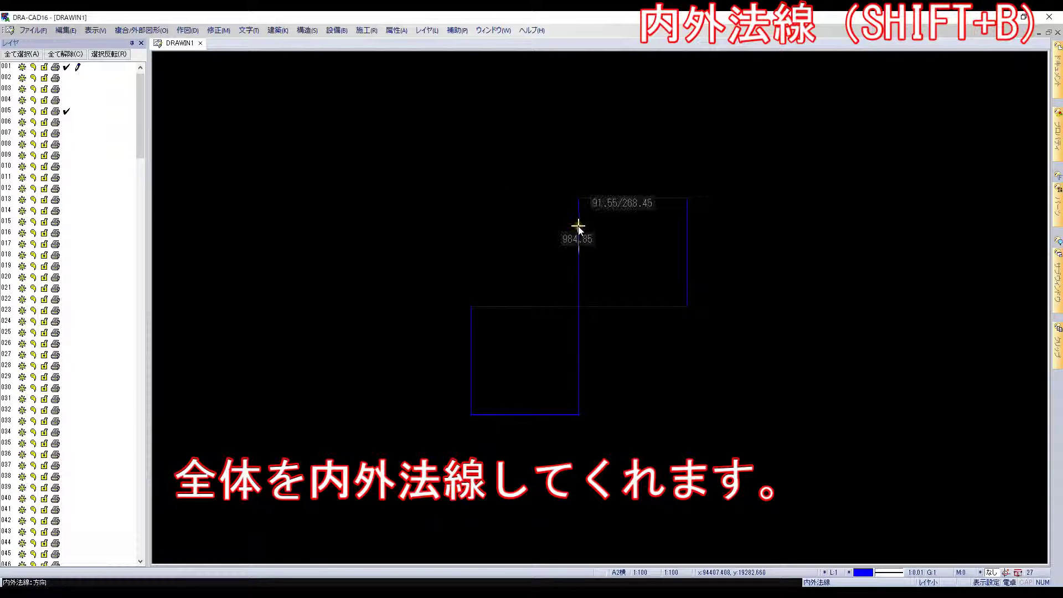
left_click(512, 227)
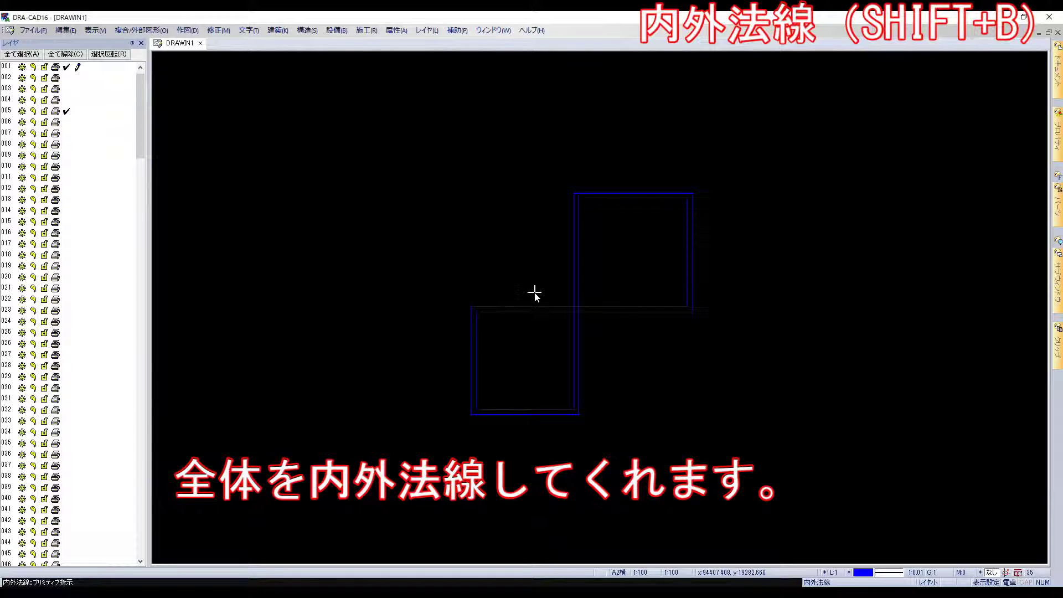
left_click(559, 261)
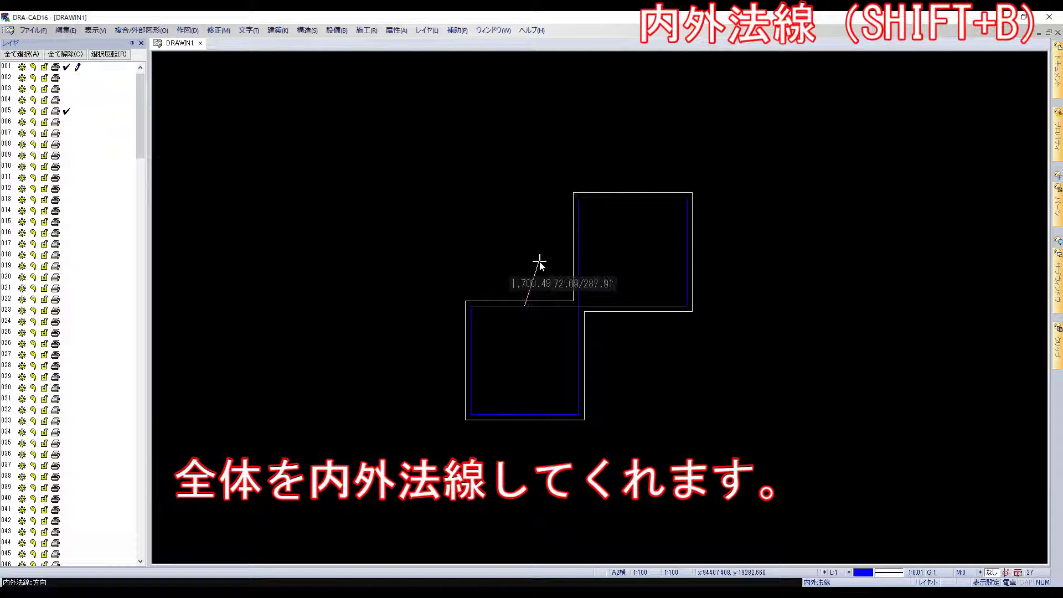
left_click(540, 264)
Offset the bottom square from different edges, inward and then outward.
left_click(472, 332)
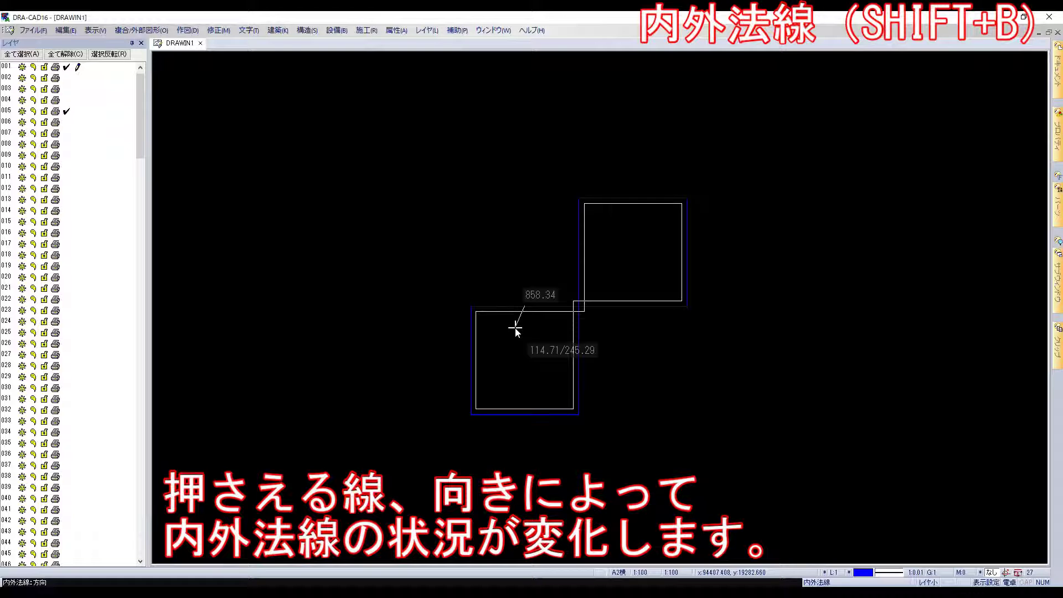
left_click(515, 329)
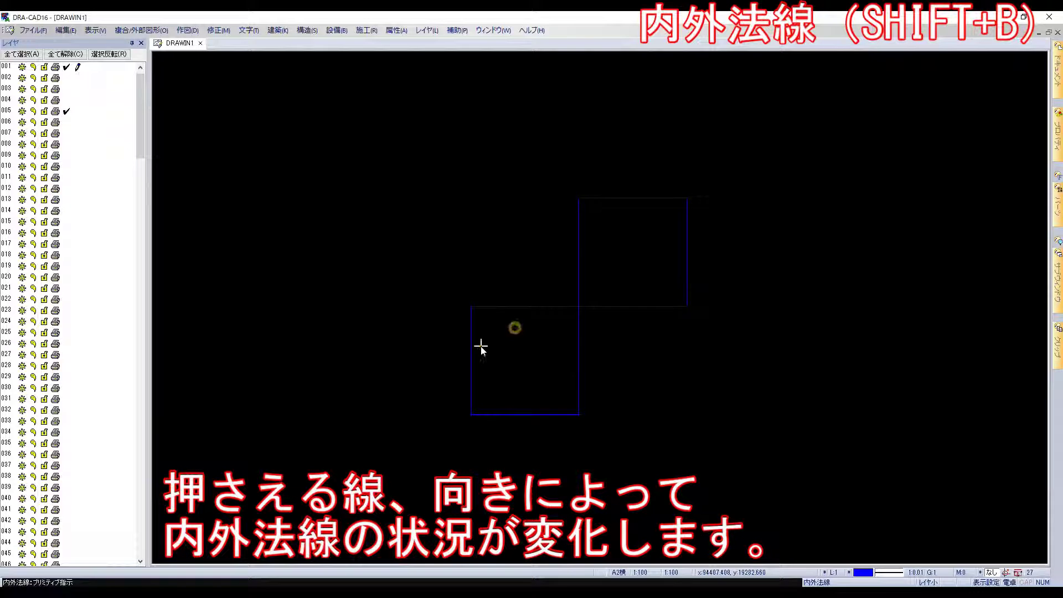
left_click(479, 346)
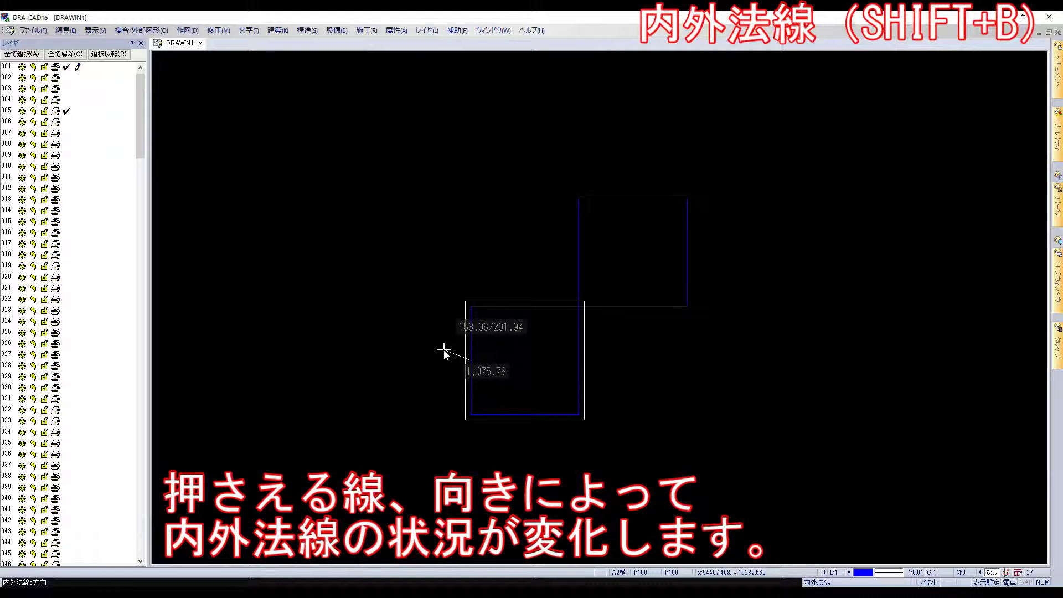
left_click(442, 350)
left_click(525, 348)
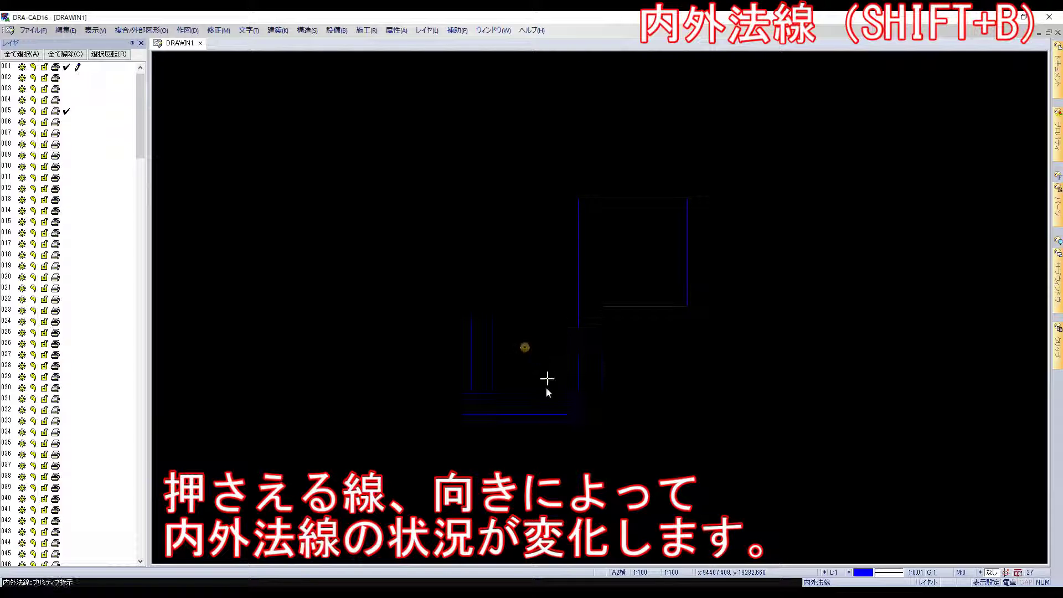
left_click(532, 413)
left_click(524, 373)
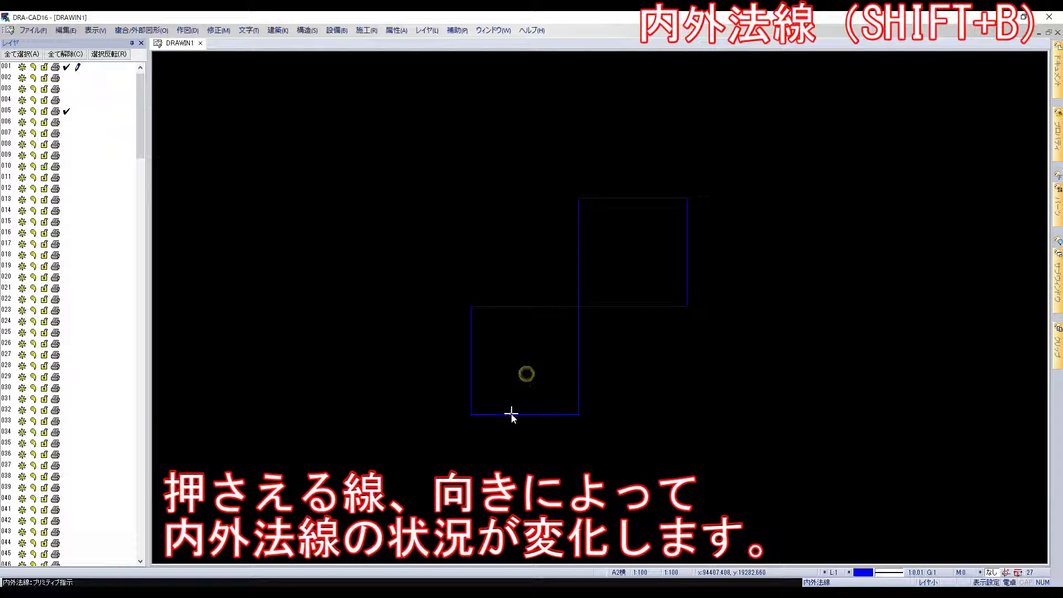
left_click(510, 412)
left_click(513, 447)
Offset the top square inward, then offset the bottom square separately.
left_click(652, 308)
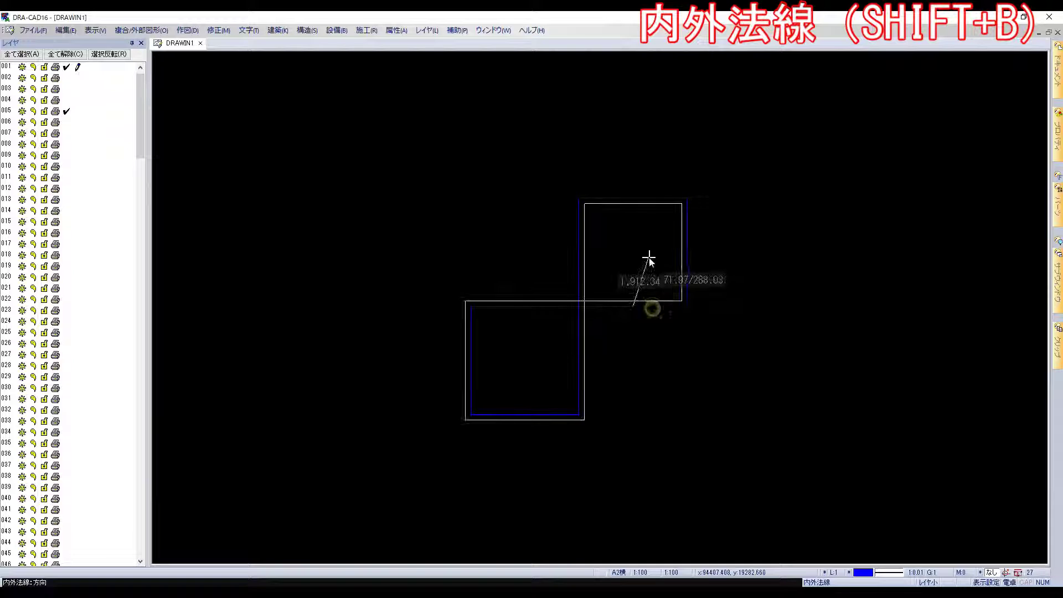
left_click(624, 264)
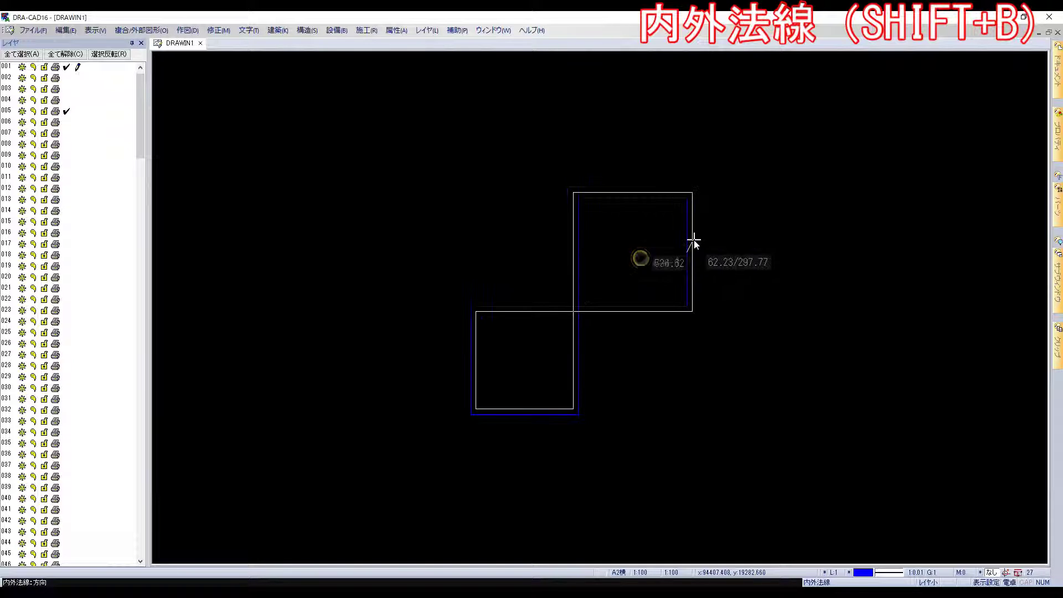
left_click(727, 235)
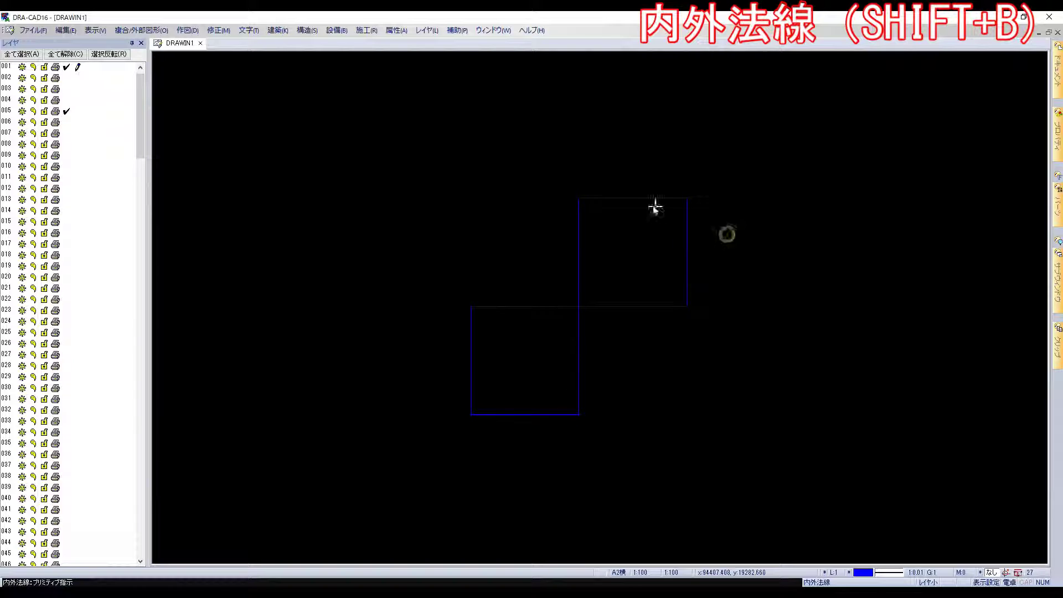
left_click(633, 245)
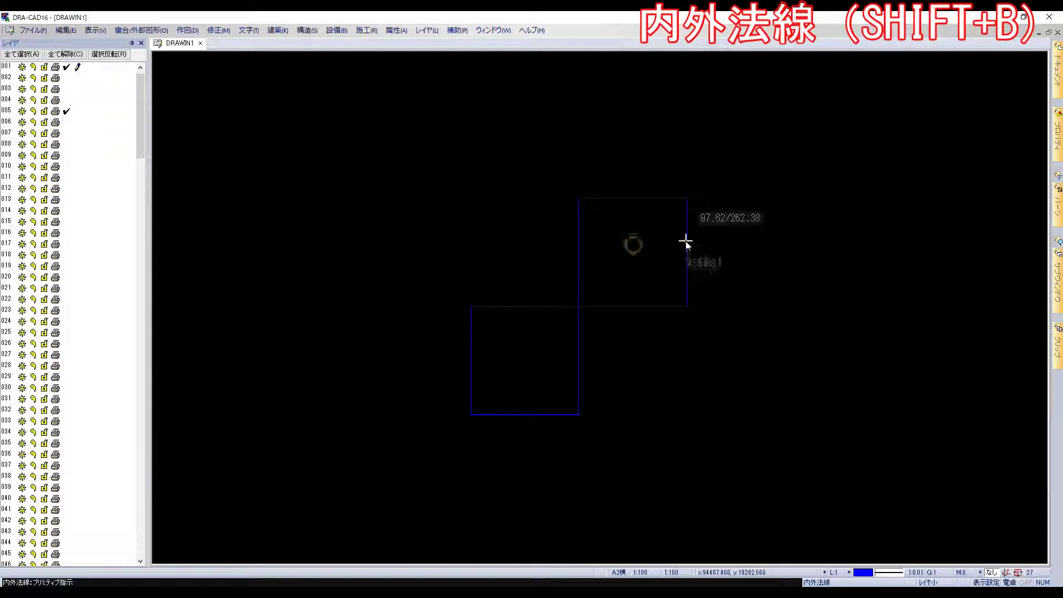
left_click(631, 250)
left_click(575, 332)
left_click(514, 352)
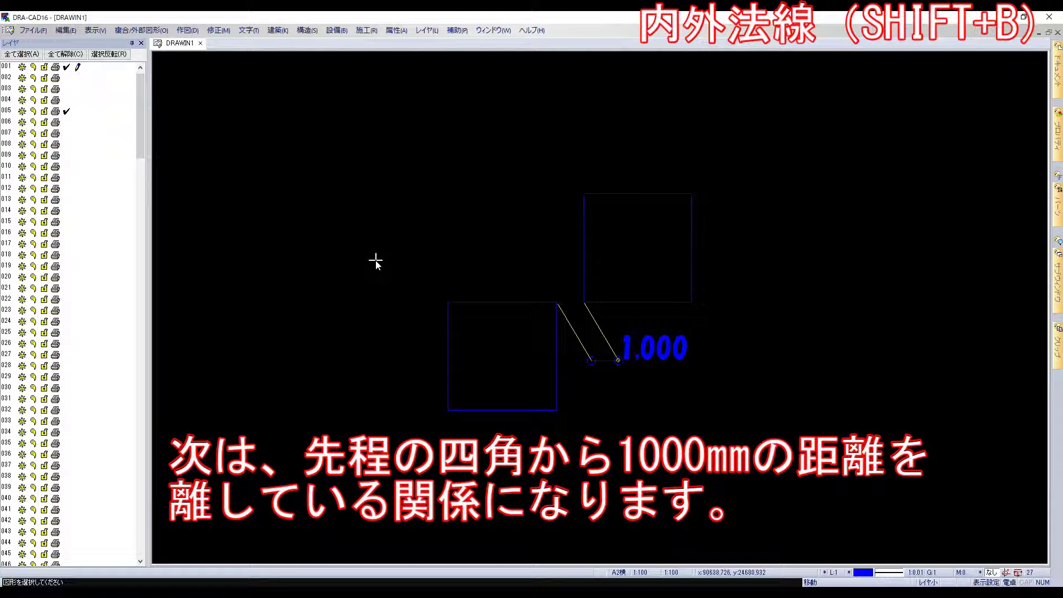
Reapply the same offset settings and offset the left and upper squares.
key("shift+b")
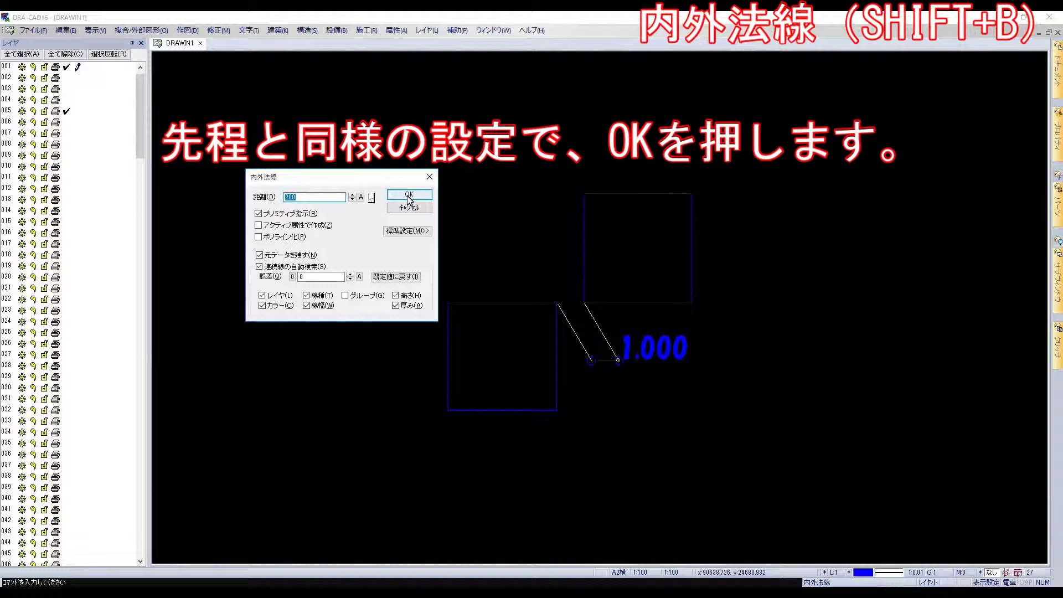
left_click(418, 197)
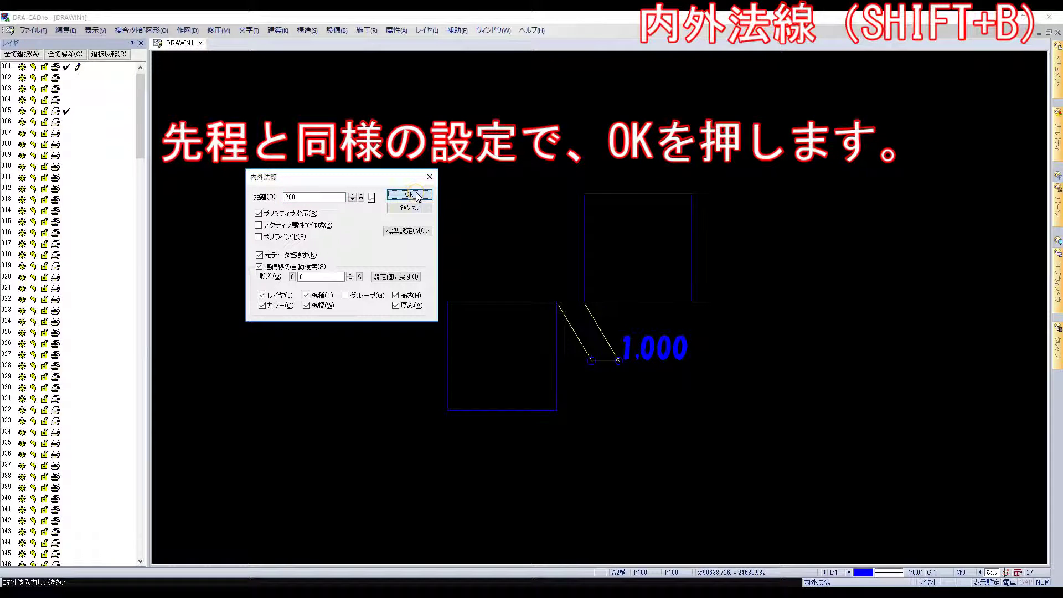
left_click(446, 340)
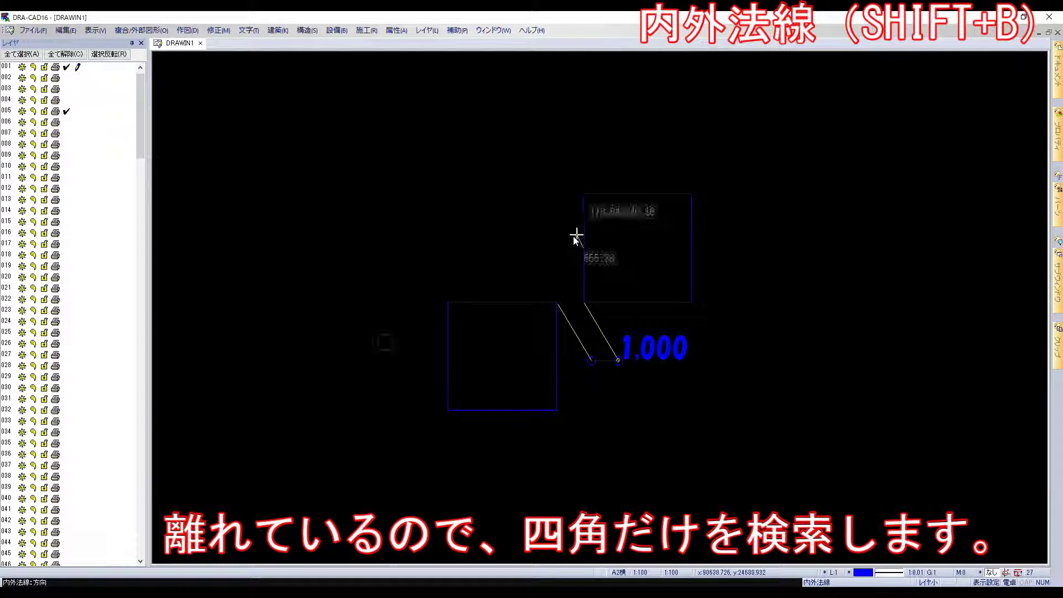
left_click(538, 240)
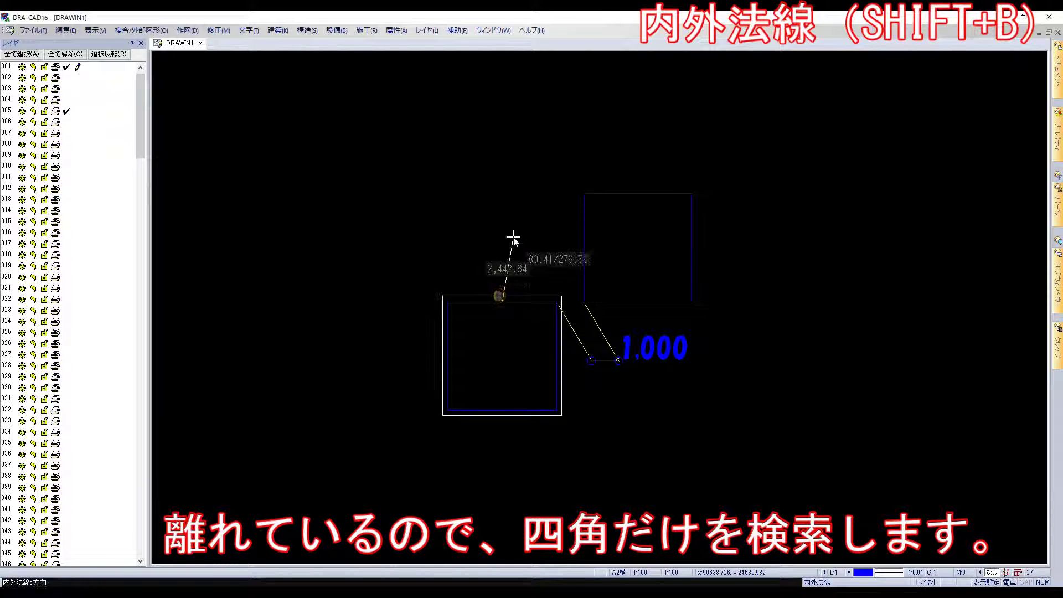
Reopen the 内外法線 settings and set the 誤差 tolerance to 1000.
right_click(512, 237)
left_click(403, 240)
left_click(459, 347)
type("1000")
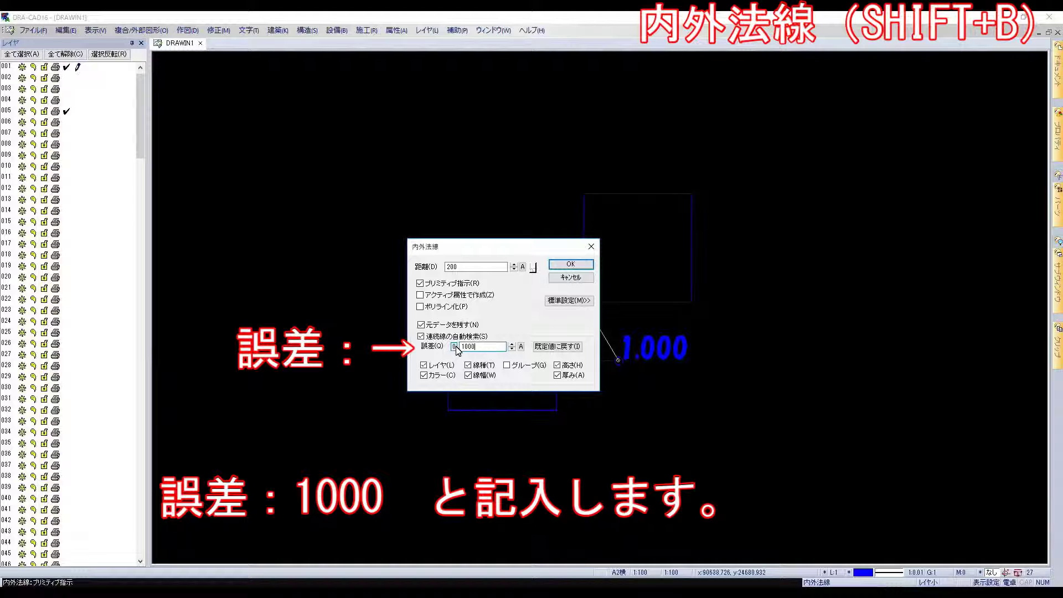
Apply the 1000 tolerance and offset the lower and upper squares outward.
key("Return")
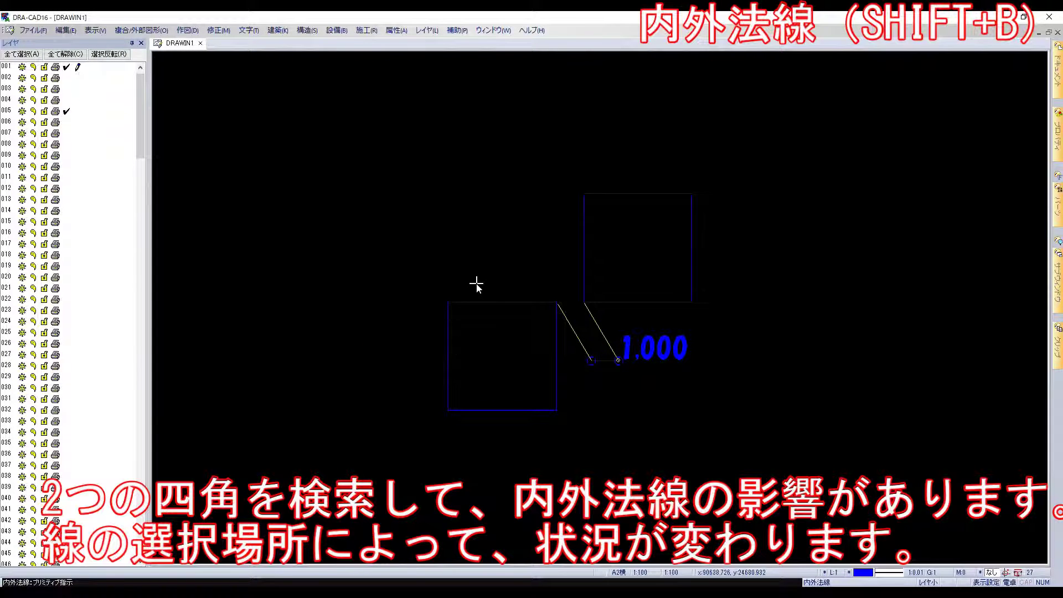
left_click(479, 301)
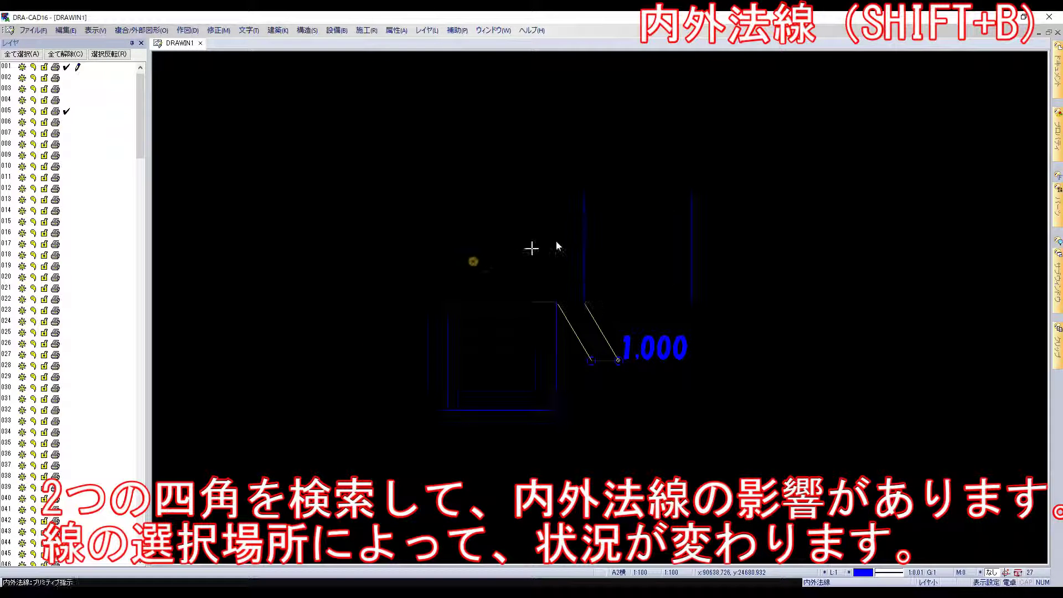
left_click(510, 245)
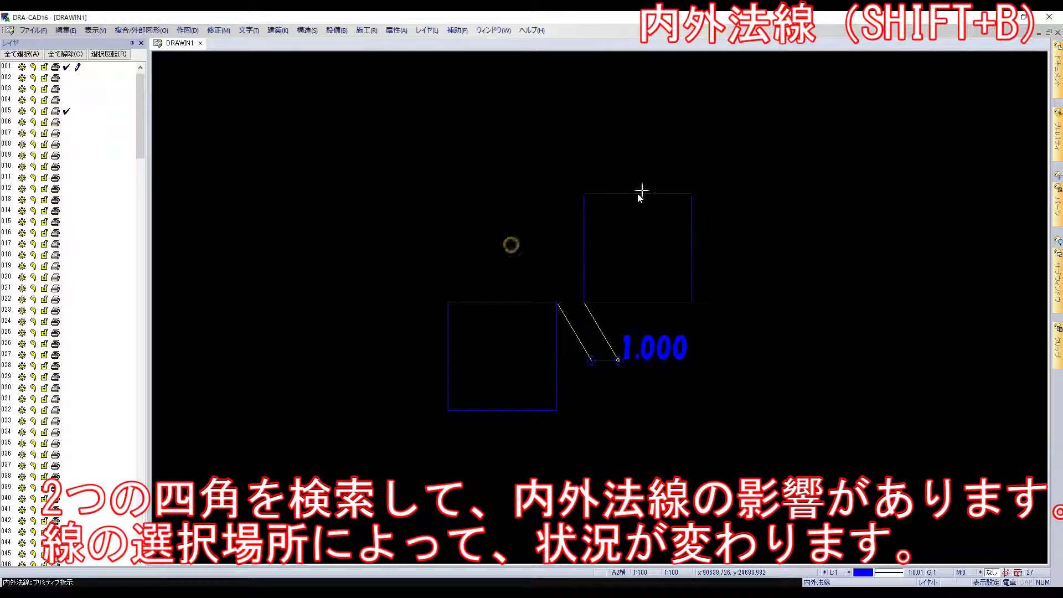
left_click(636, 192)
left_click(651, 161)
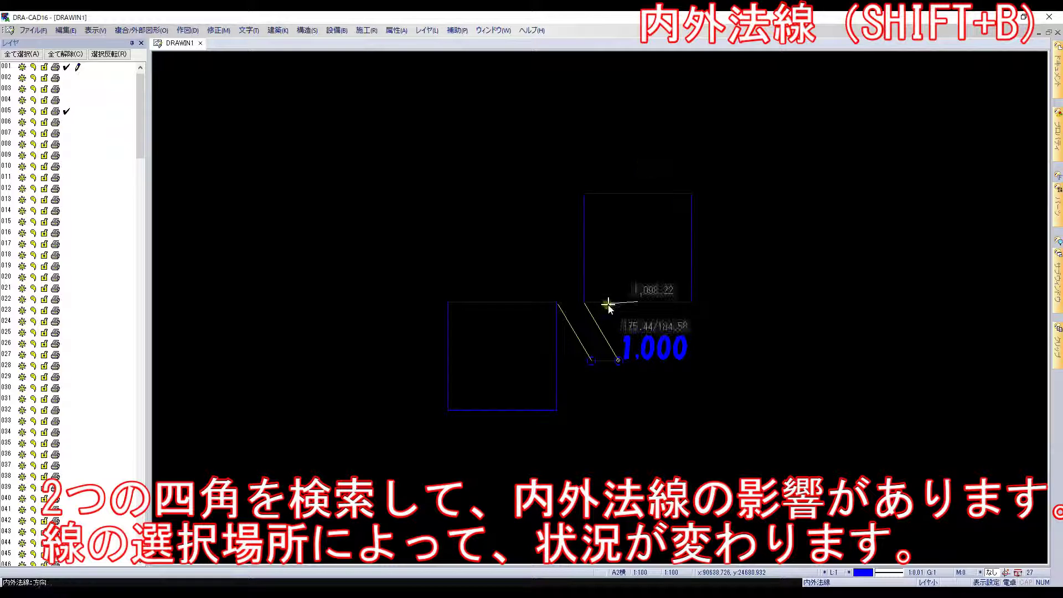
Try the slanted line, then offset the lower square downward and the upper square outward.
left_click(605, 349)
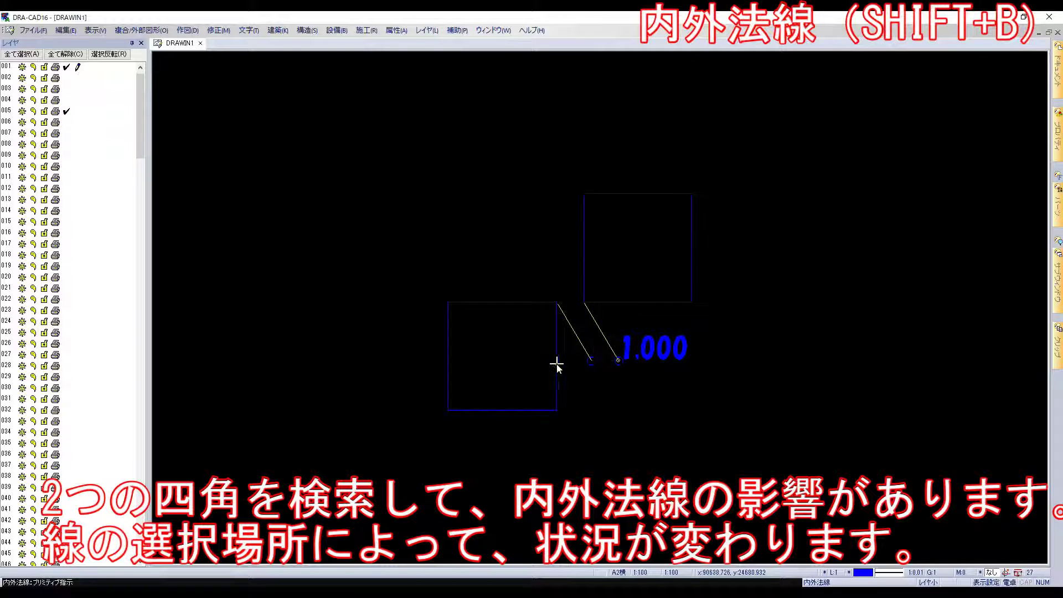
left_click(591, 363)
left_click(487, 443)
left_click(415, 375)
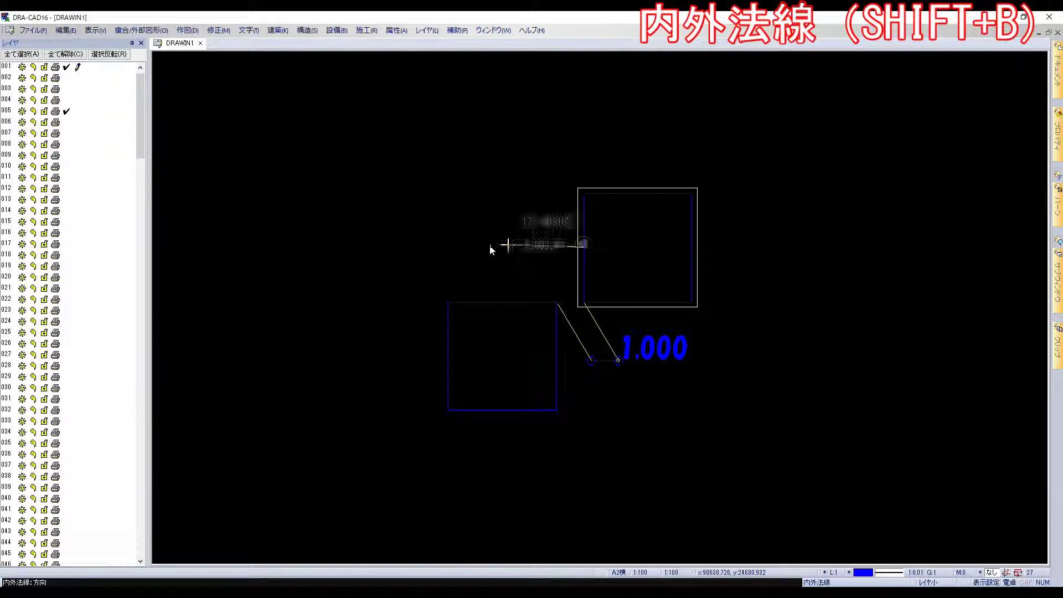
left_click(644, 306)
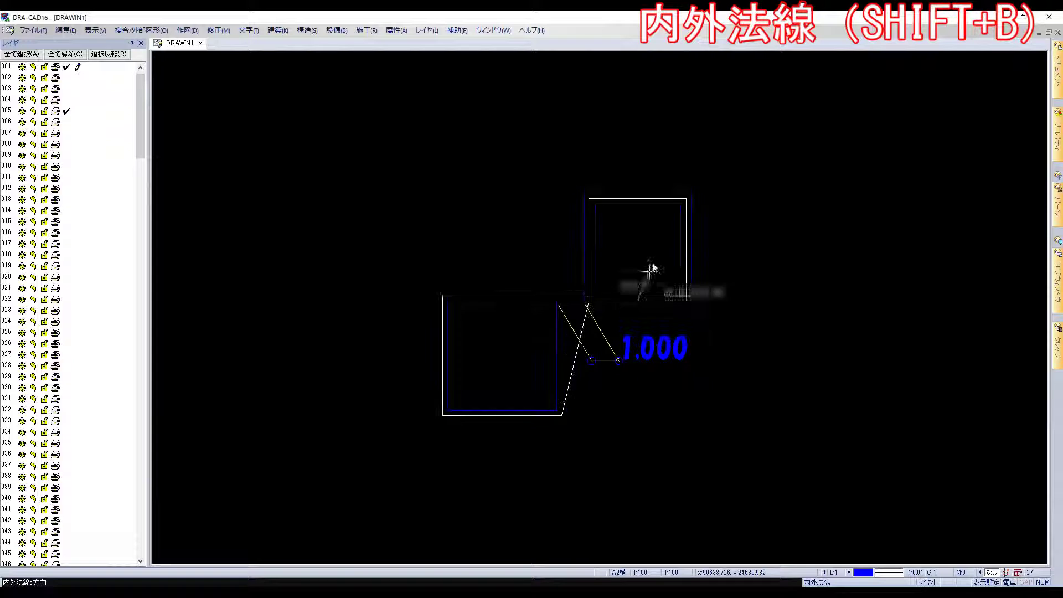
left_click(497, 265)
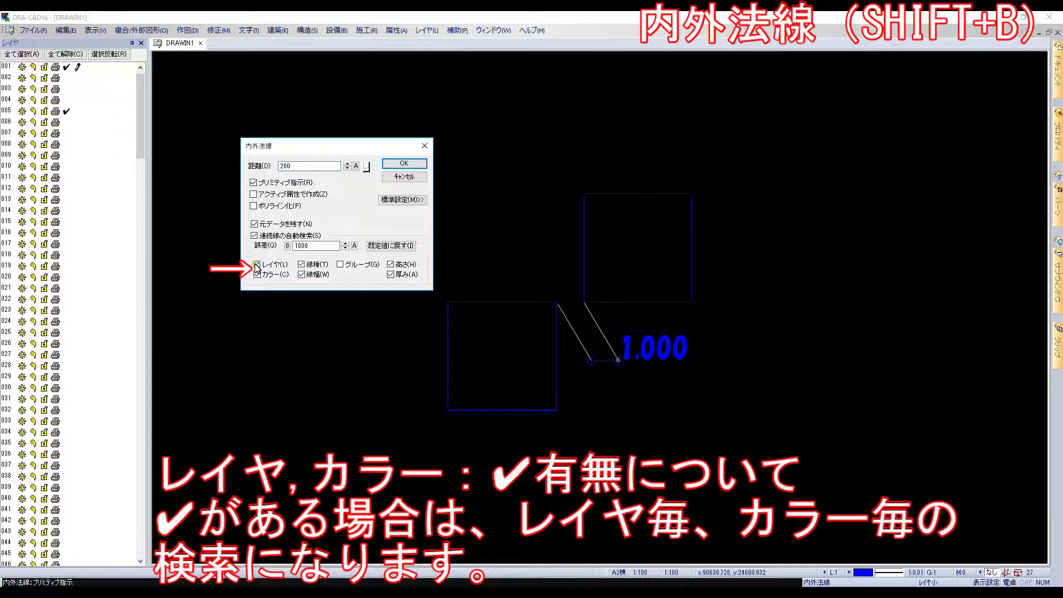
Offset the linked square chain, then reopen the 内外法線 settings to change レイヤ matching.
left_click(474, 227)
left_click(465, 302)
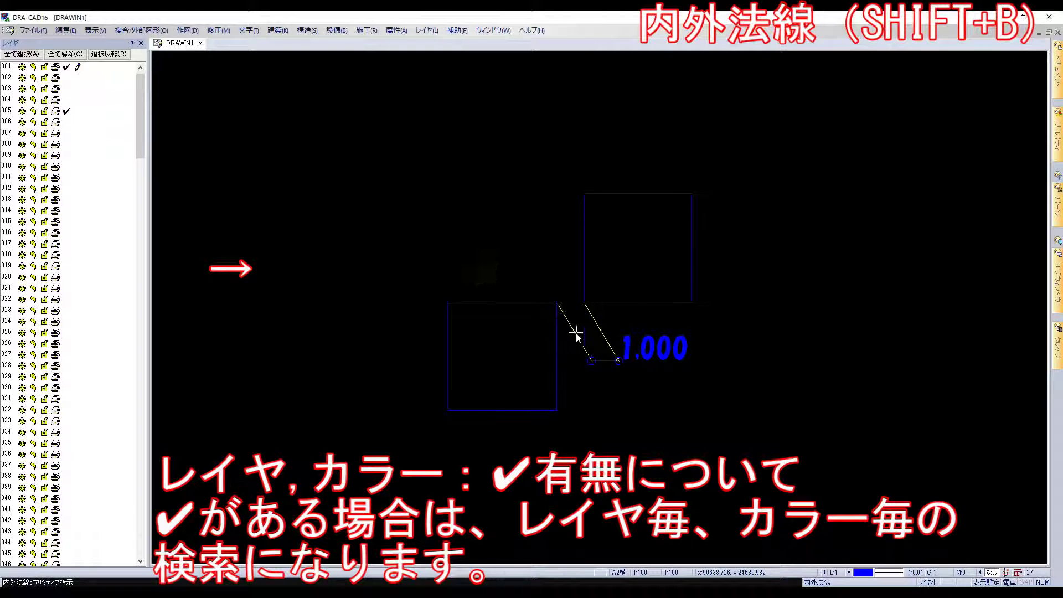
left_click(524, 344)
right_click(364, 227)
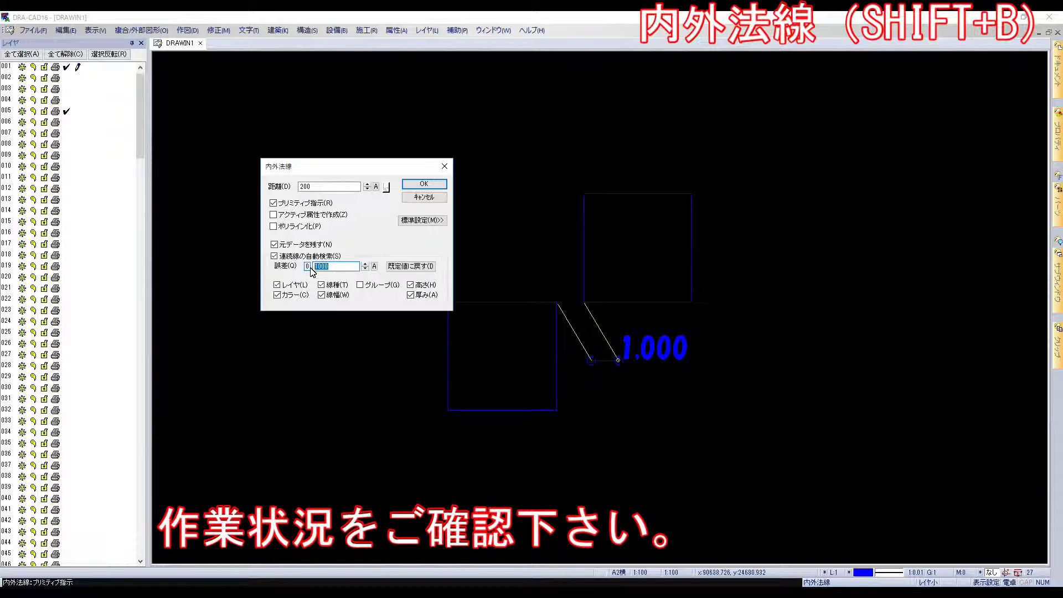
Offset the lower-left and upper-right squares separately, then reopen the settings and move the dialog aside.
key("Return")
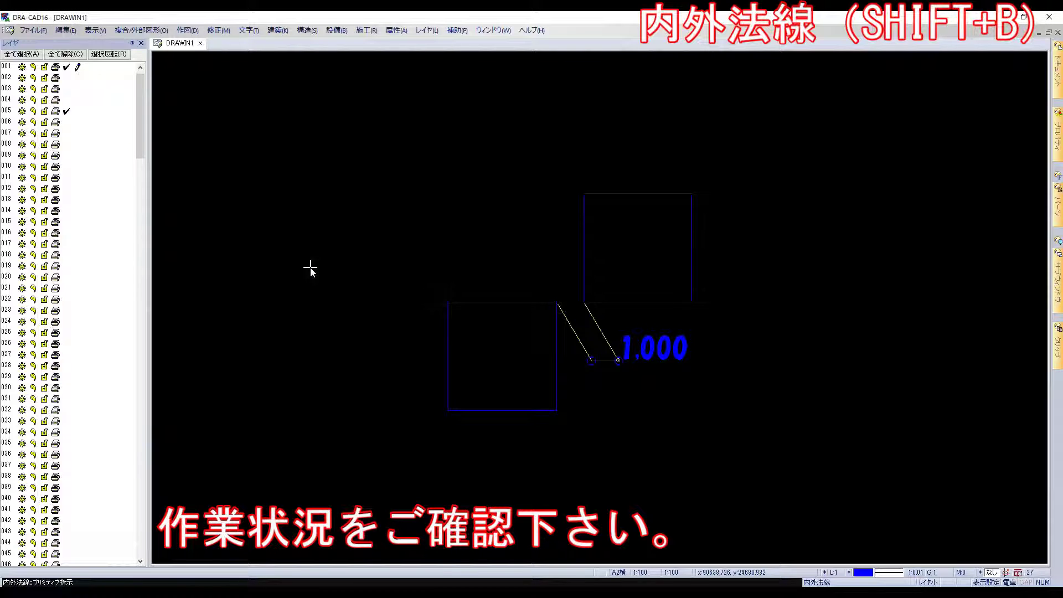
left_click(495, 301)
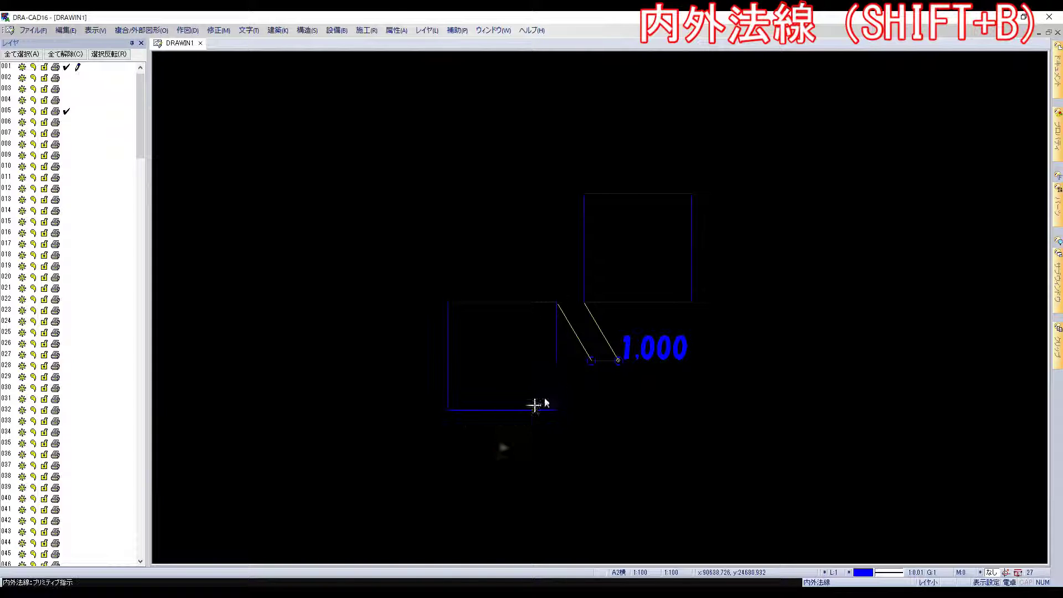
left_click(573, 390)
left_click(584, 303)
left_click(534, 271)
left_click(631, 195)
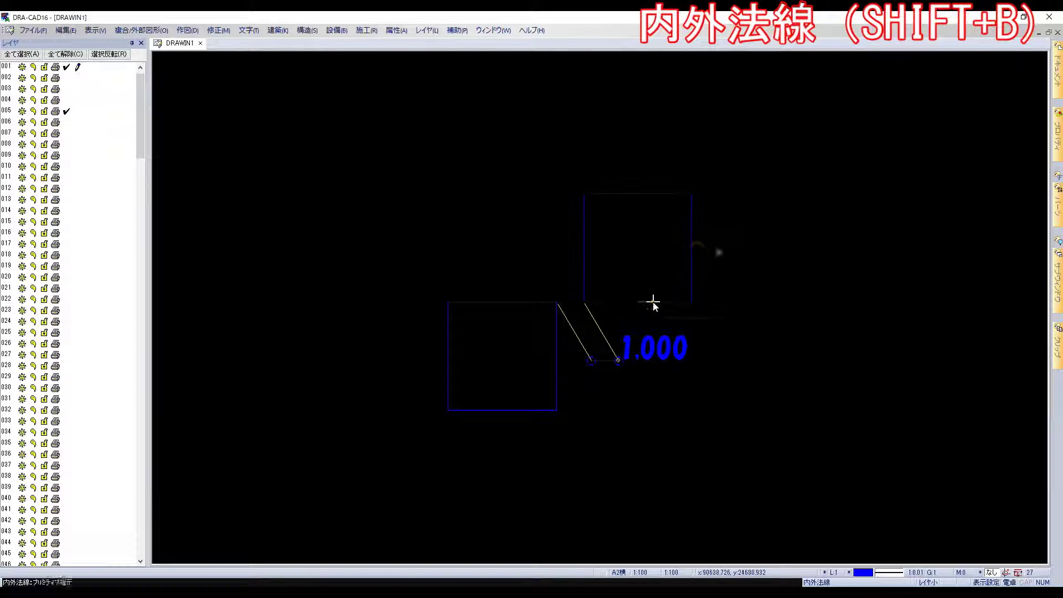
left_click(641, 346)
mouse_move(435, 319)
left_mouse_down()
mouse_move(278, 219)
mouse_move(286, 155)
left_mouse_up()
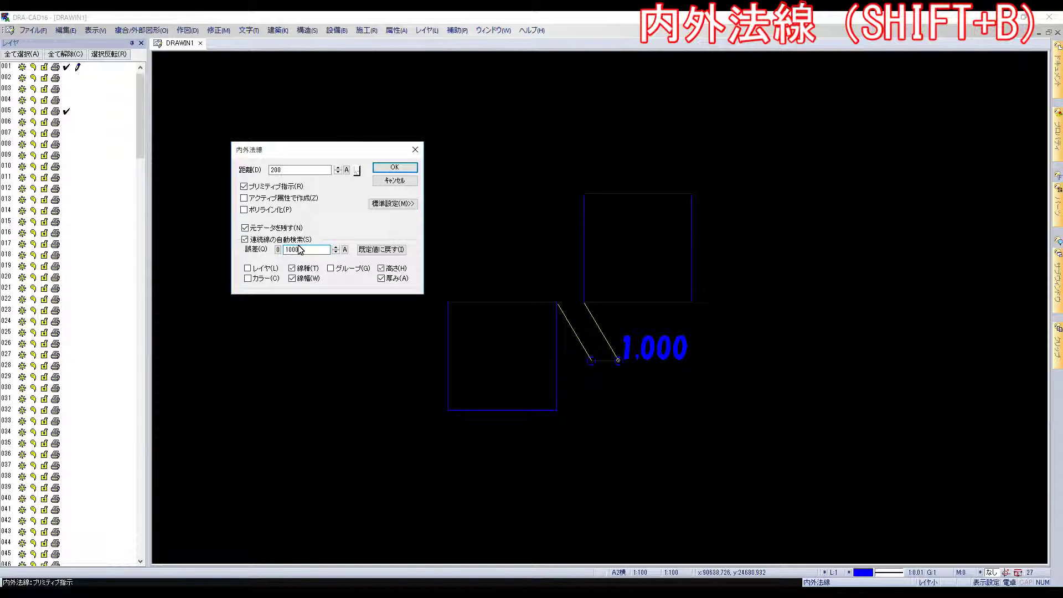
With layer and colour matching off, offset the lower square's chain including the slanted lines.
key("Return")
left_click(439, 353)
left_click(404, 360)
left_click(491, 306)
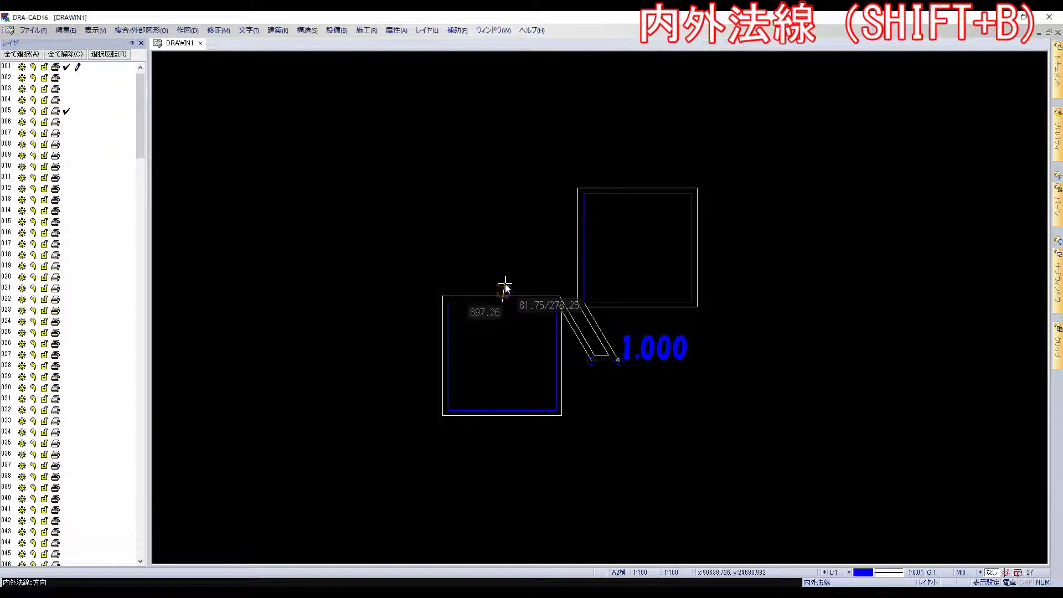
left_click(498, 442)
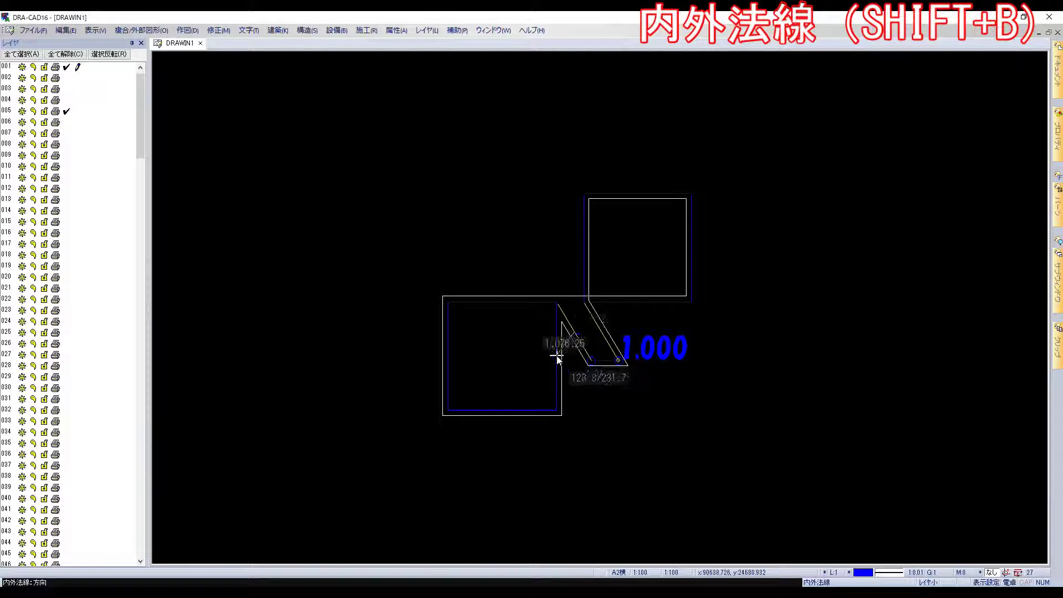
left_click(557, 360)
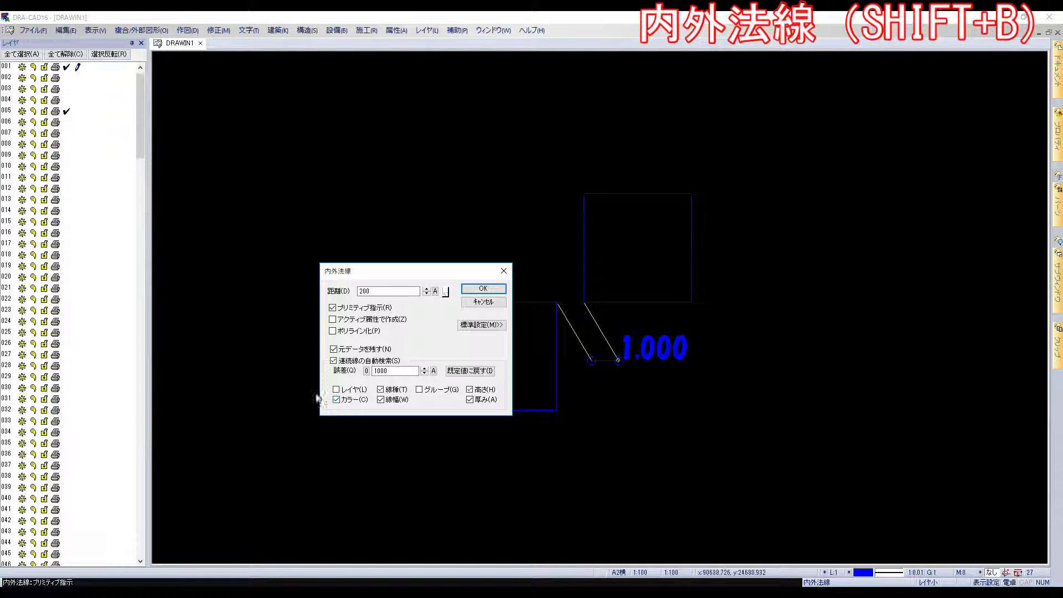
With colour matching on, offset the slanted line toward the upper square.
left_click(434, 175)
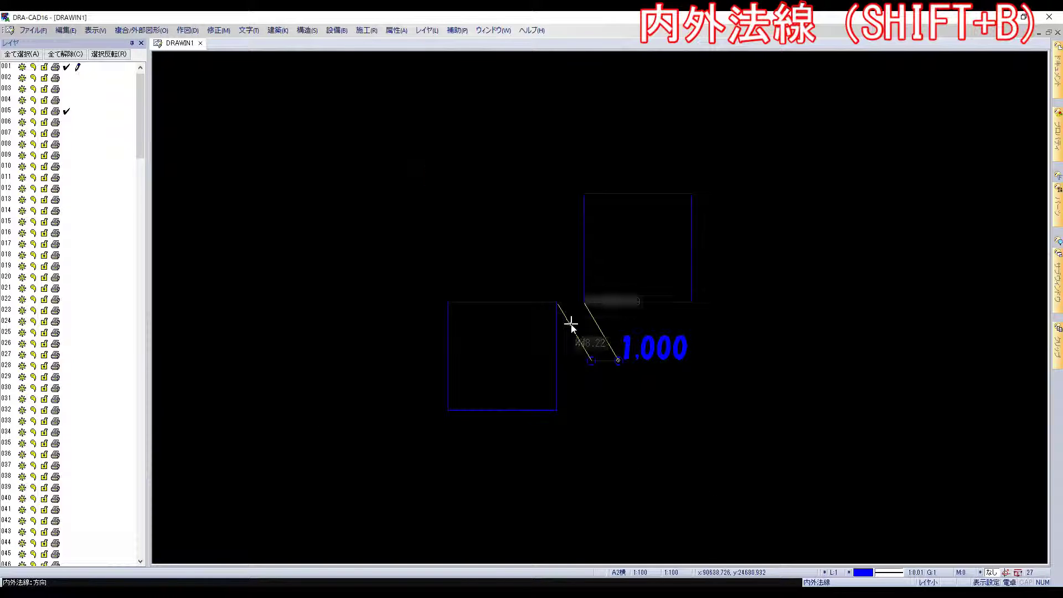
left_click(548, 346)
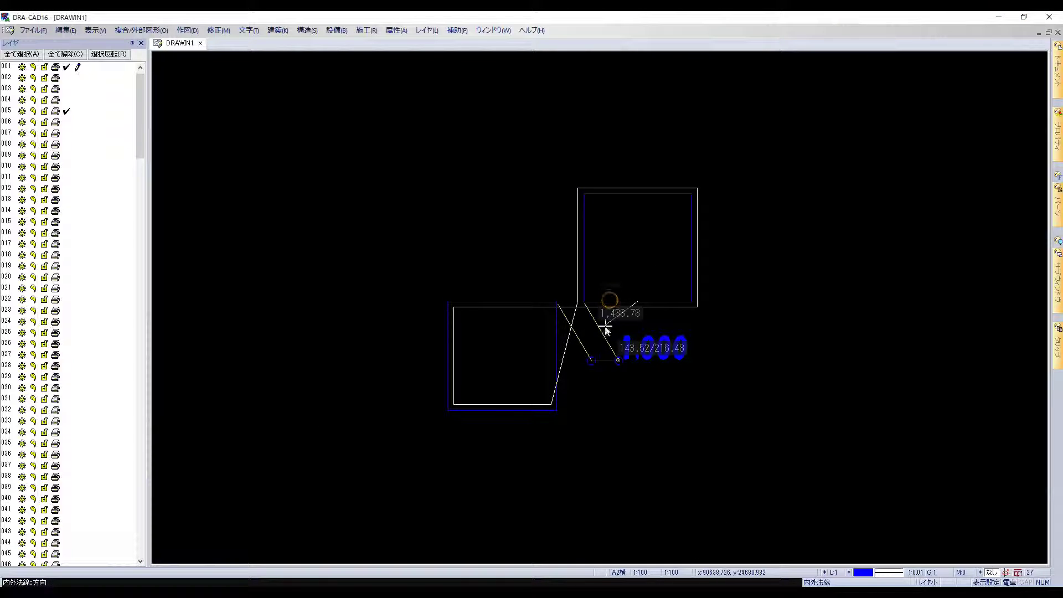
left_click(610, 284)
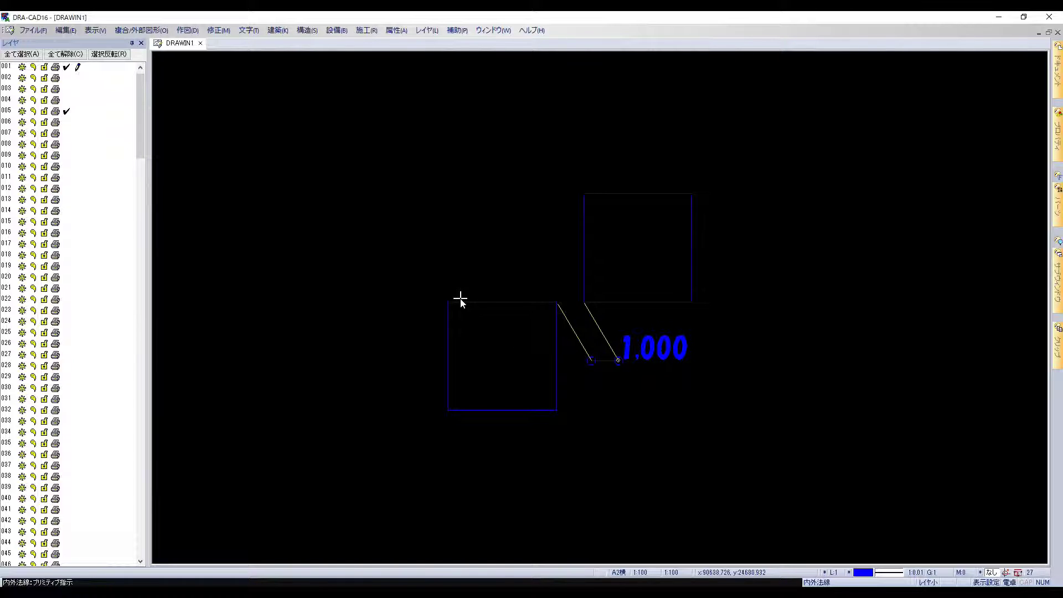
right_click(381, 266)
left_click_drag(382, 261, 311, 250)
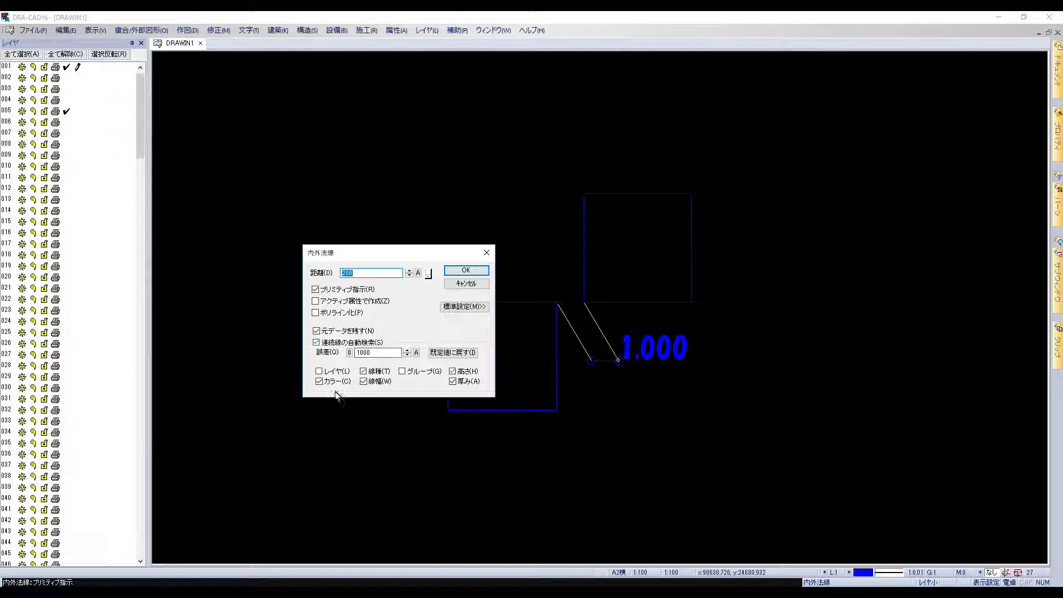
Offset the squares and slanted lines as one chain, then apply settings with layer and colour matching off.
left_click(420, 201)
left_click(516, 303)
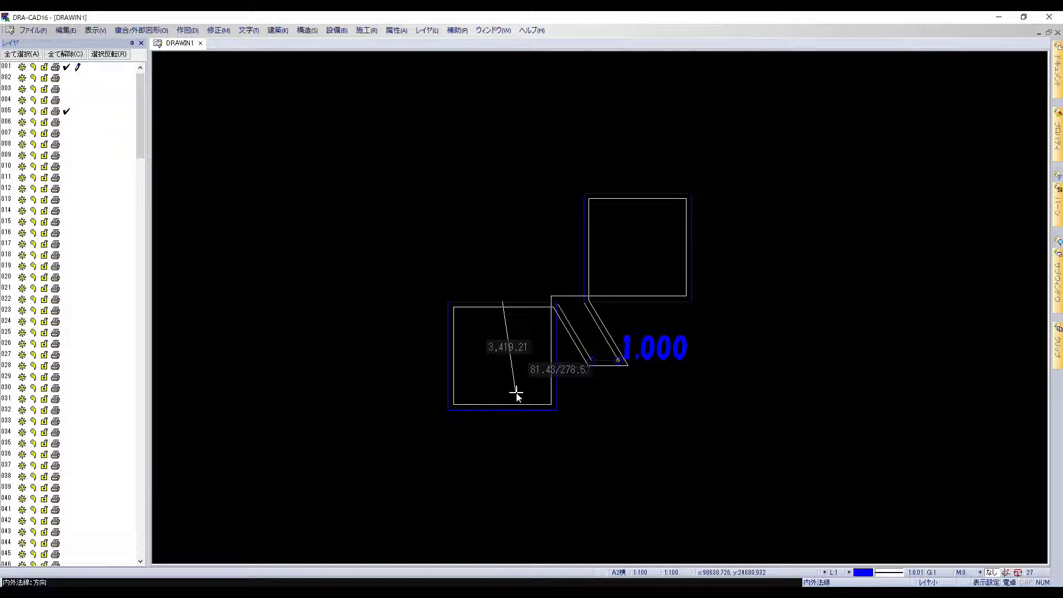
left_click(493, 264)
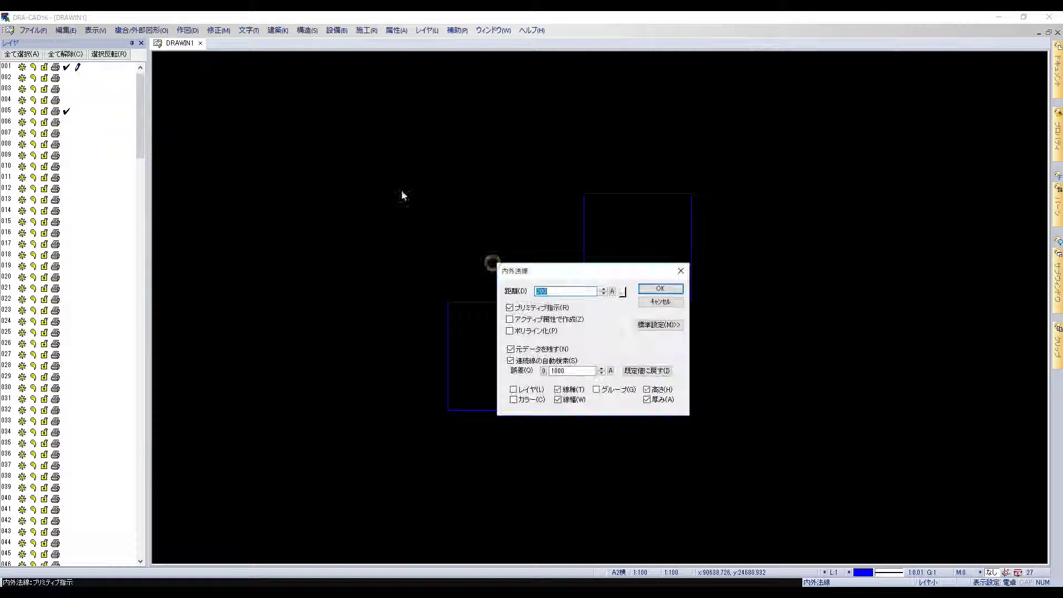
left_click_drag(578, 271, 346, 218)
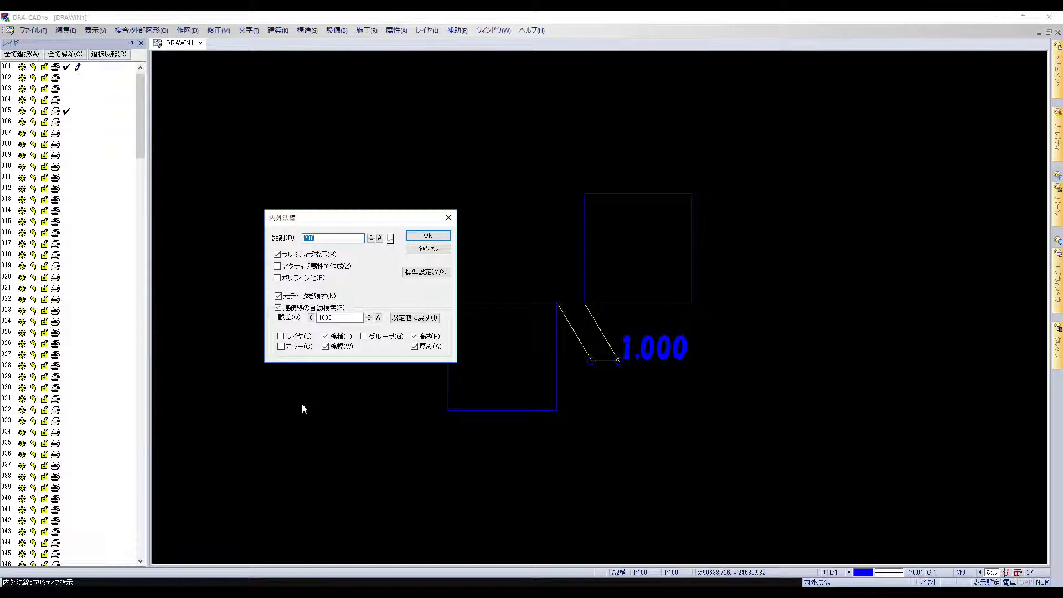
key("Return")
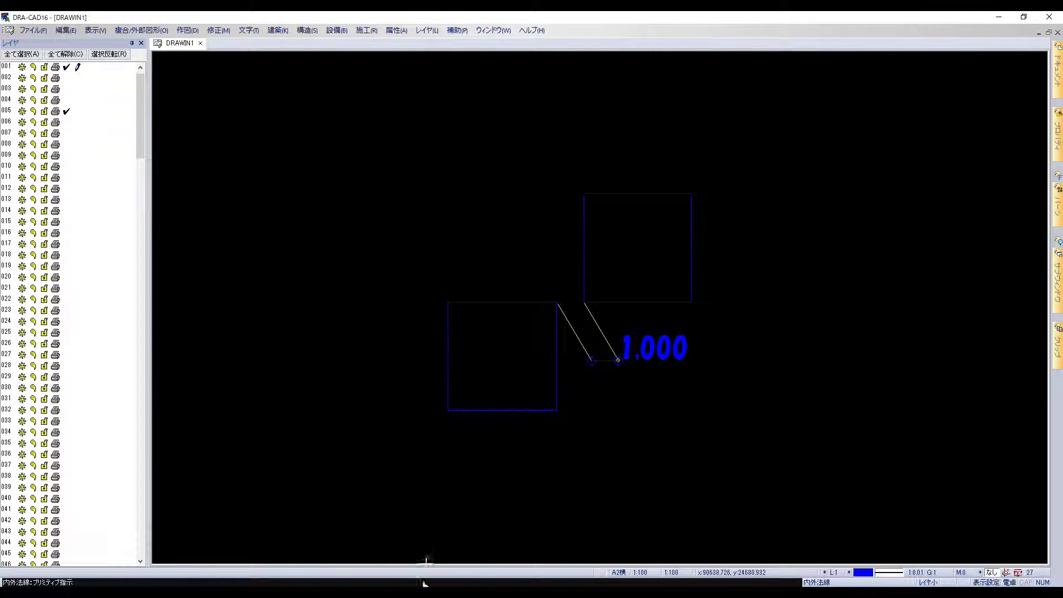